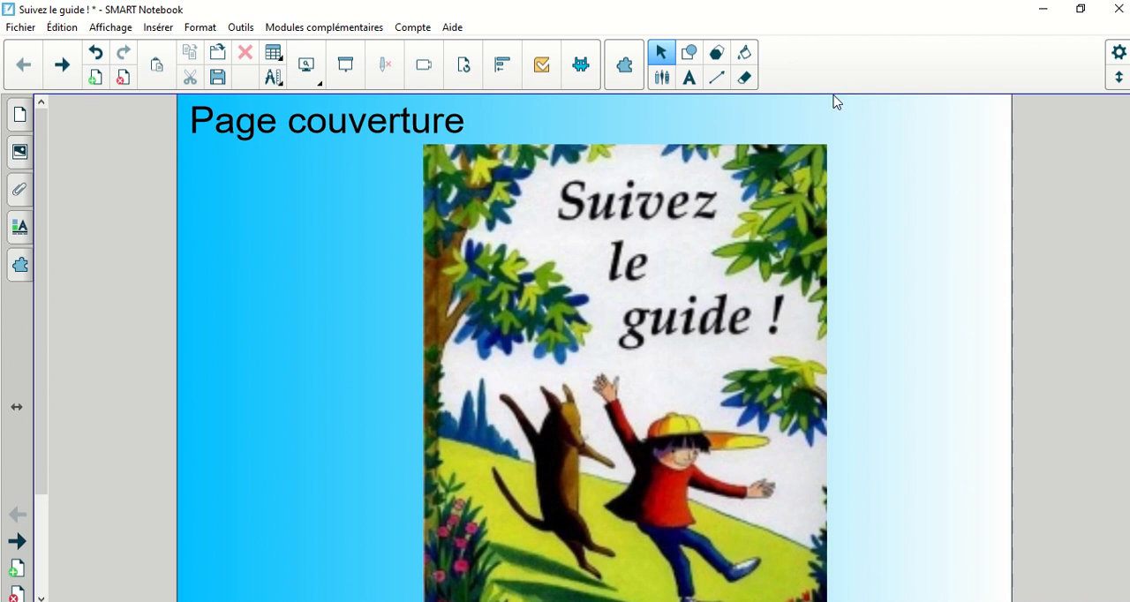
Step: Advance to the vocabulary word list and reveal the hidden definitions of ahanez, dévalez, dégringolez and barbotez
click(63, 67)
click(63, 67)
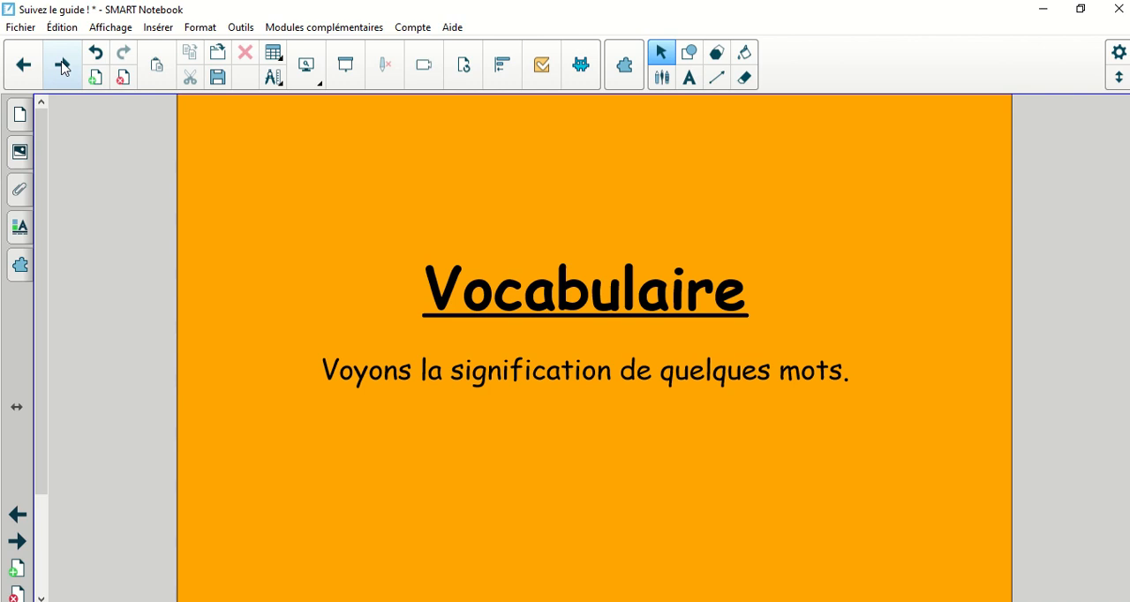
click(63, 67)
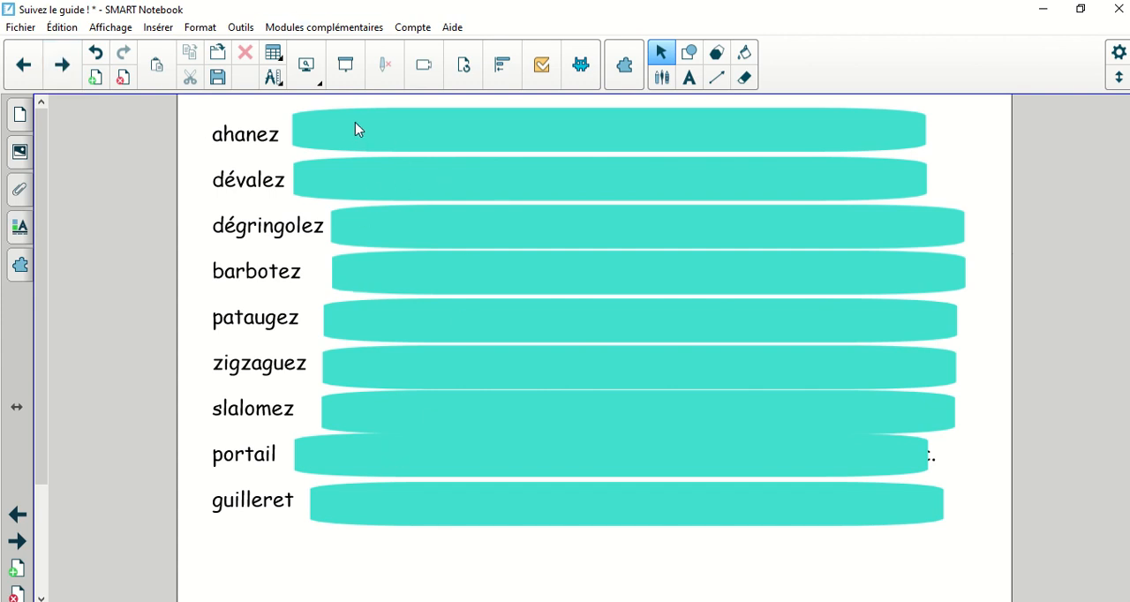
click(420, 128)
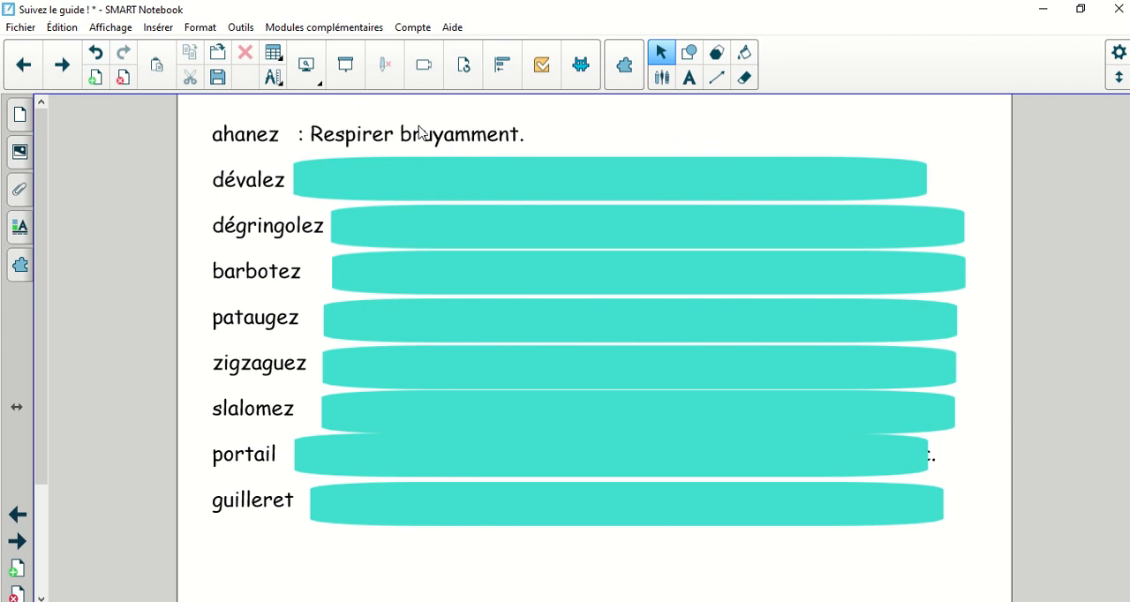
click(337, 184)
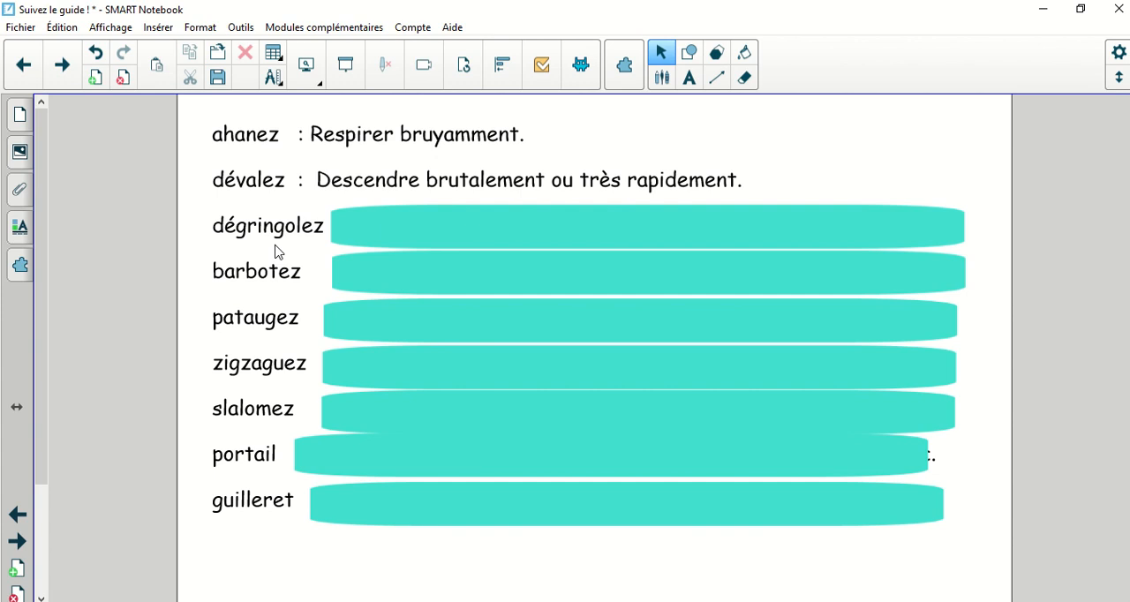
click(414, 233)
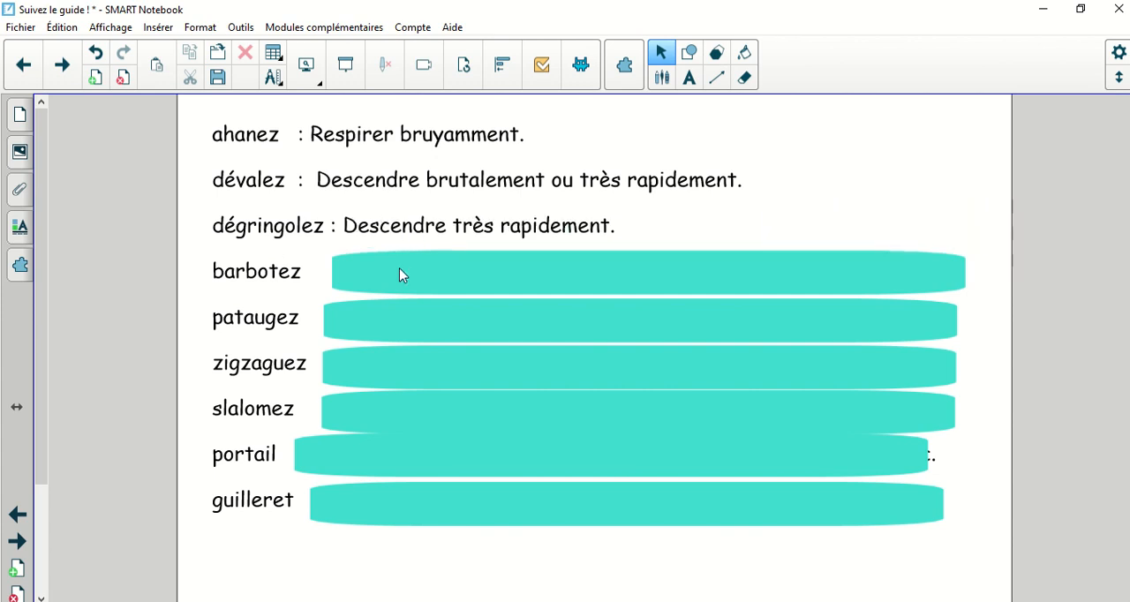
click(399, 269)
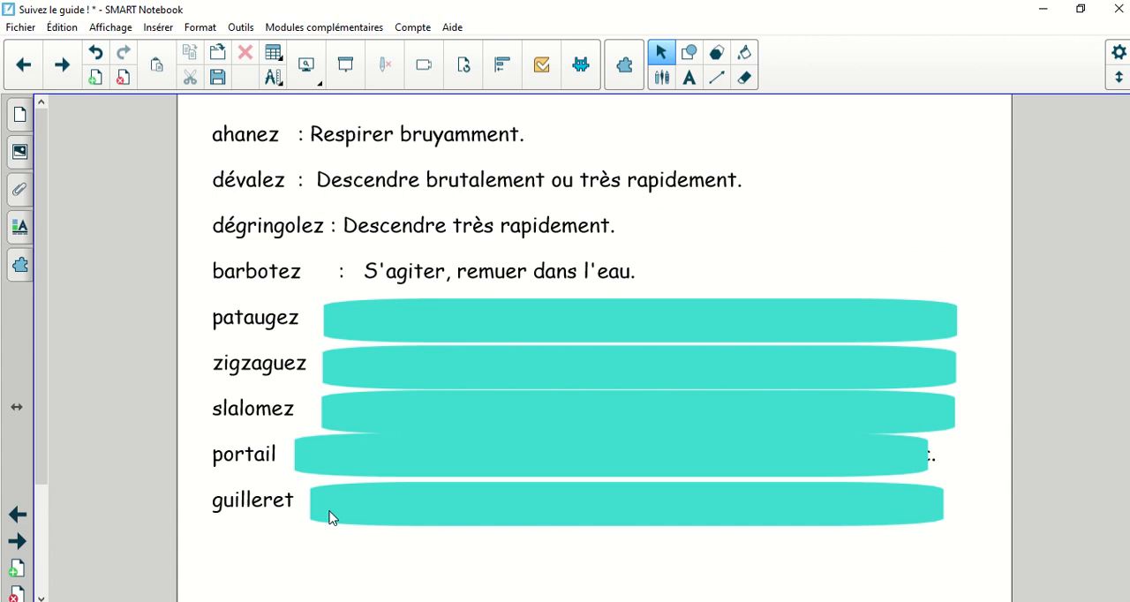
Step: Add a blank page and start a text block near its top with the line "30 + 5 = 35"
click(95, 80)
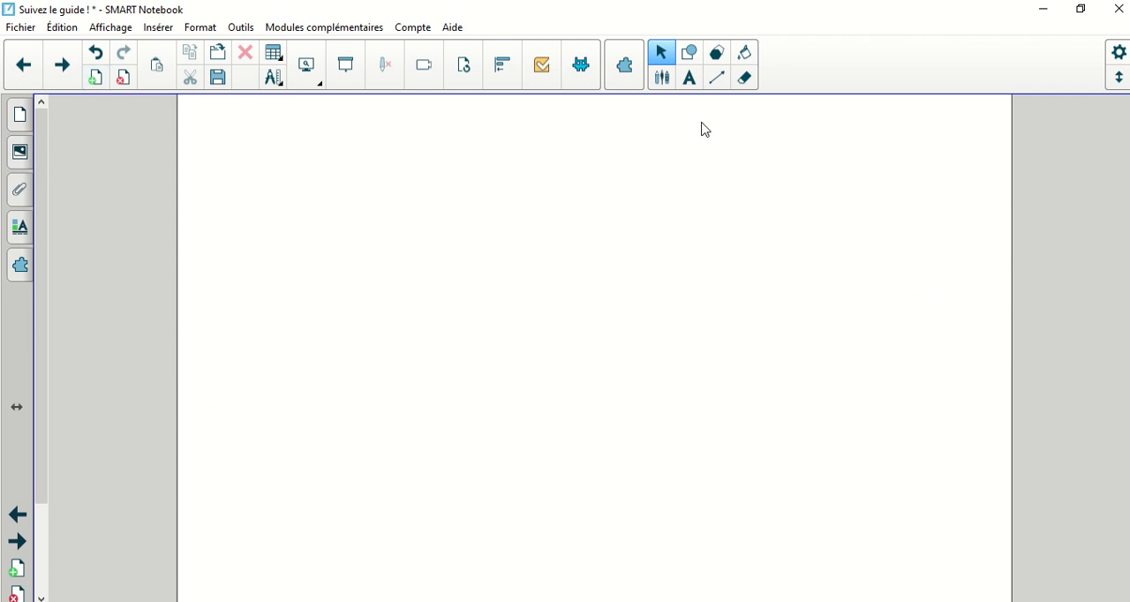
click(690, 77)
click(248, 169)
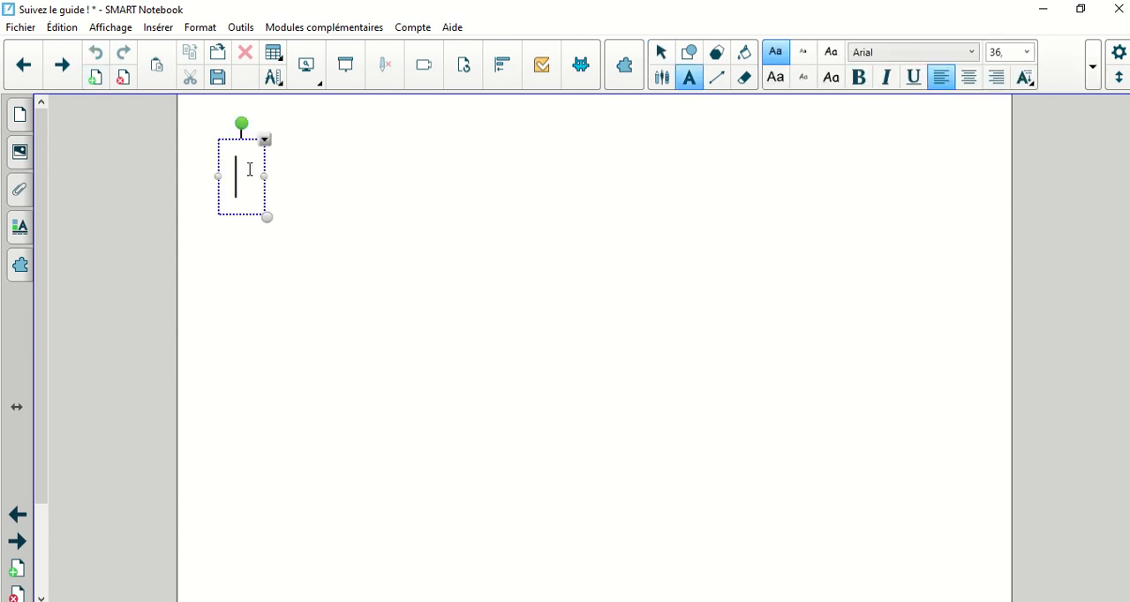
text(3)
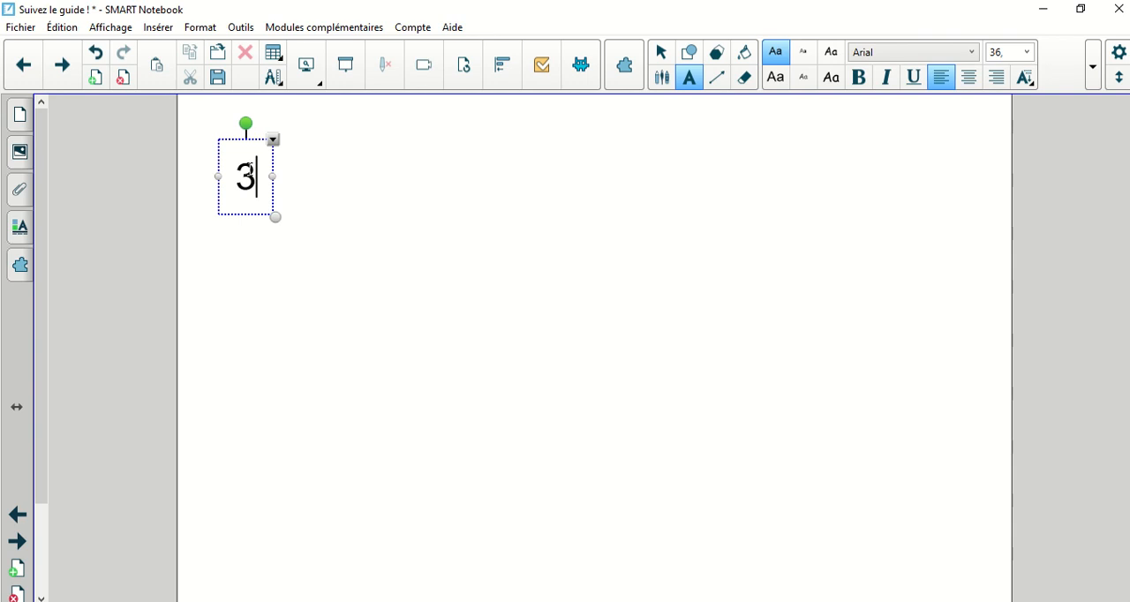
text(0 + 5 = 35)
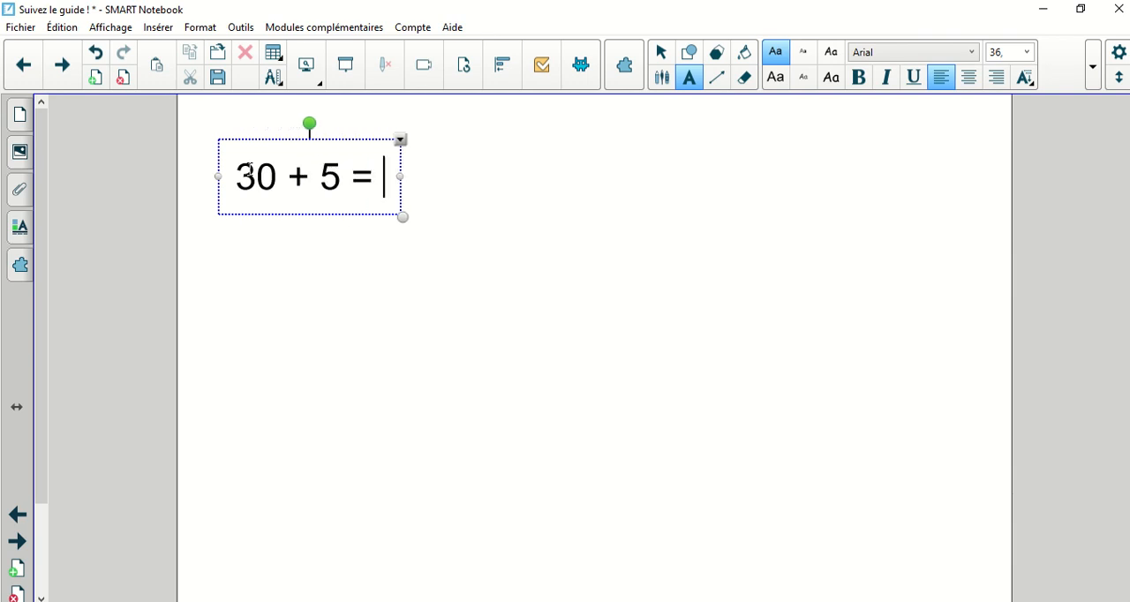
key(Return)
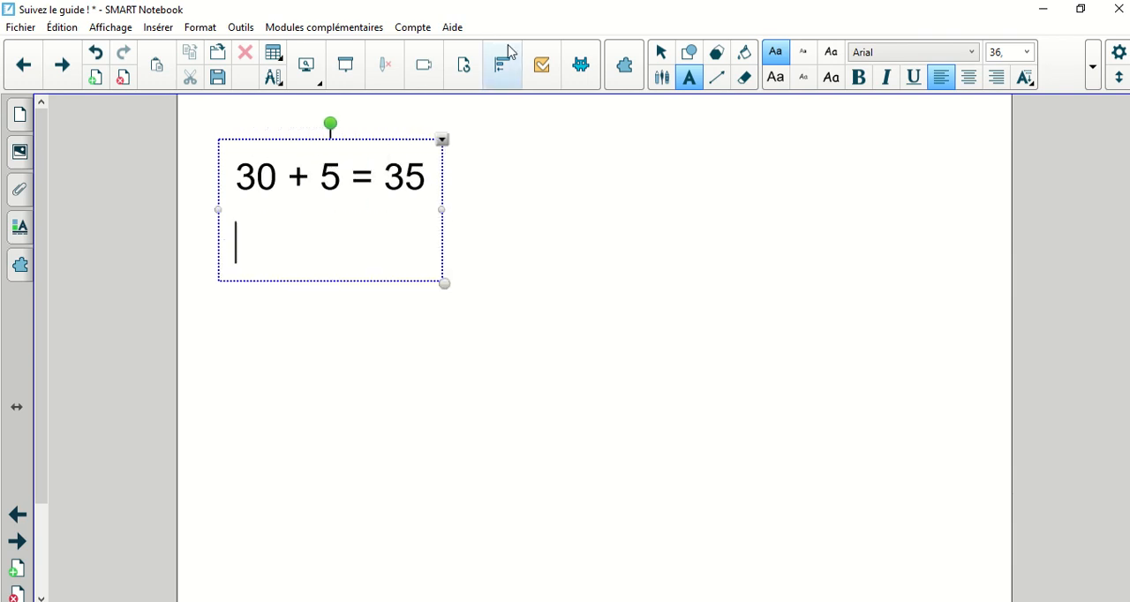
Step: Add the lines "70 + 4 =74" and "100 + 30 + 6 = 136" below the first equation
text(70 + 4 =)
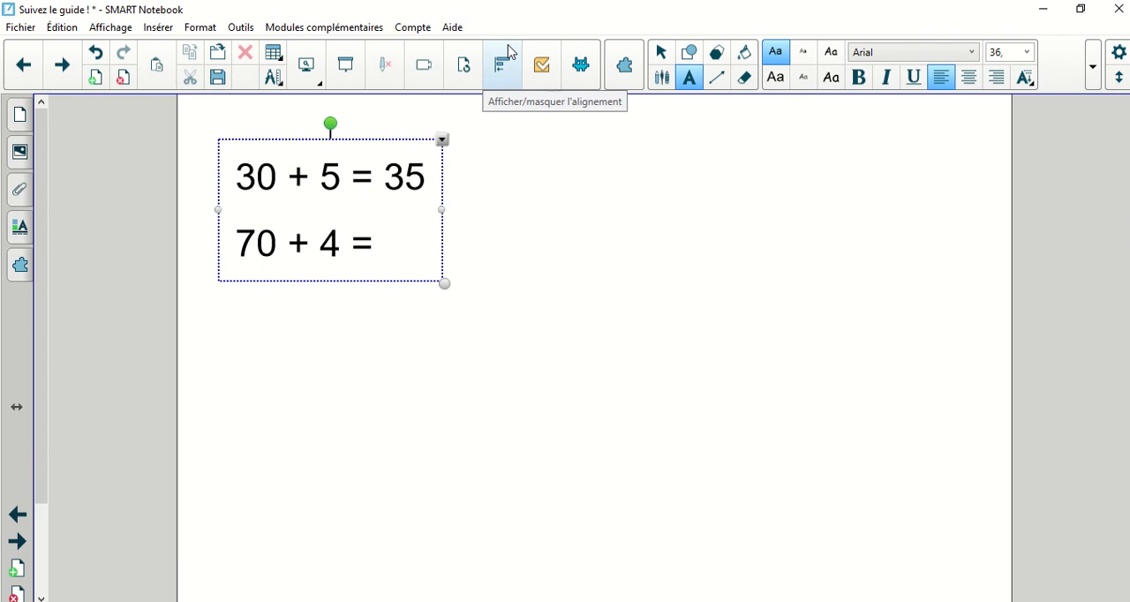
text(74)
key(Return)
text(100 +)
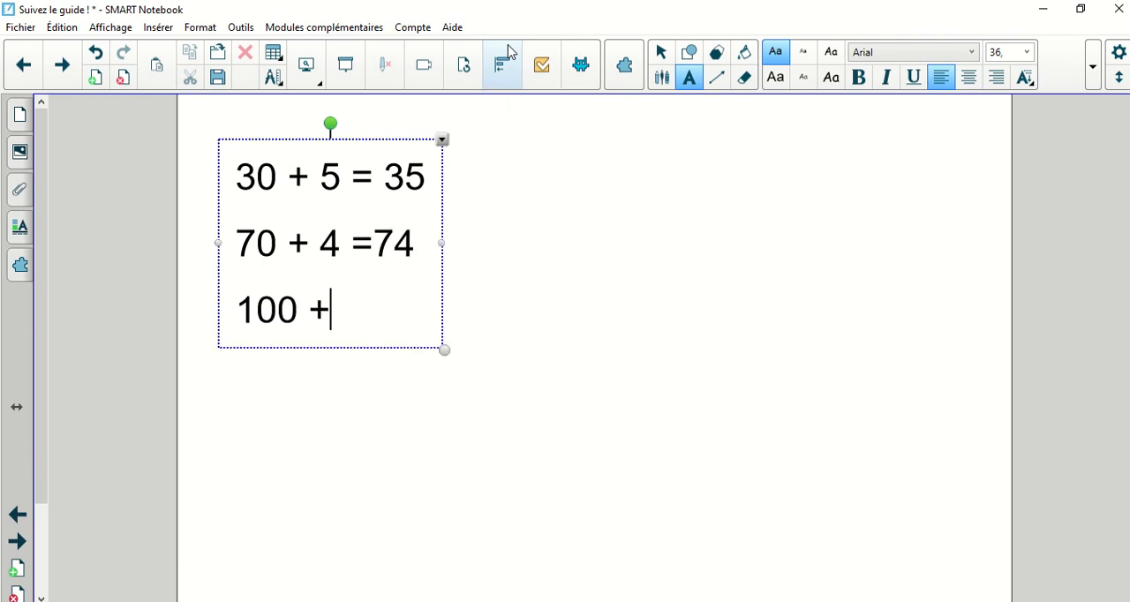
text( 30 + 6 = 136)
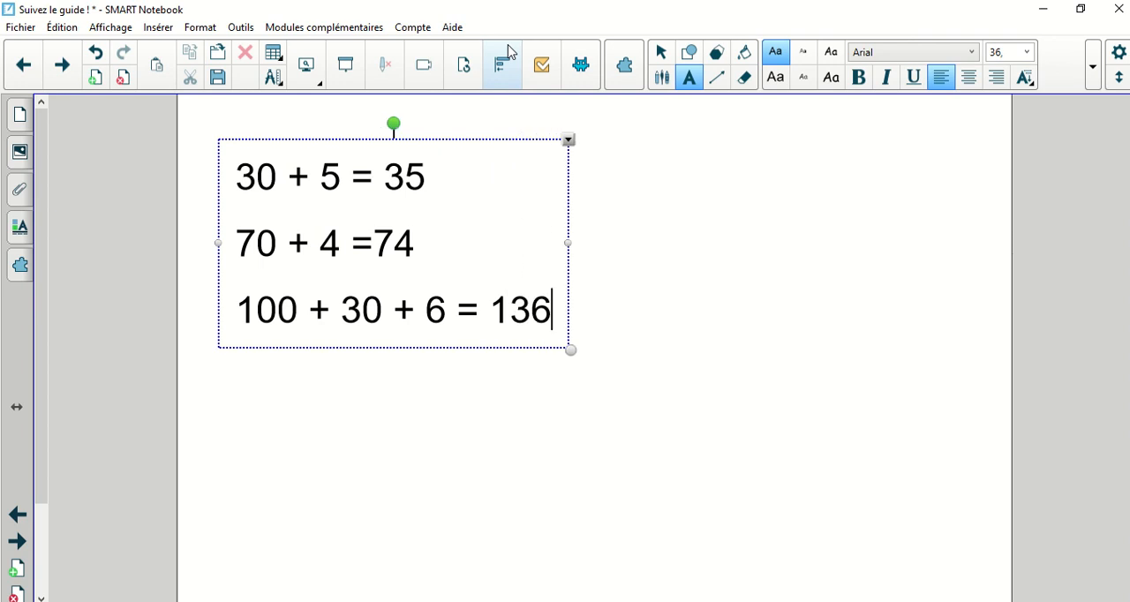
click(459, 367)
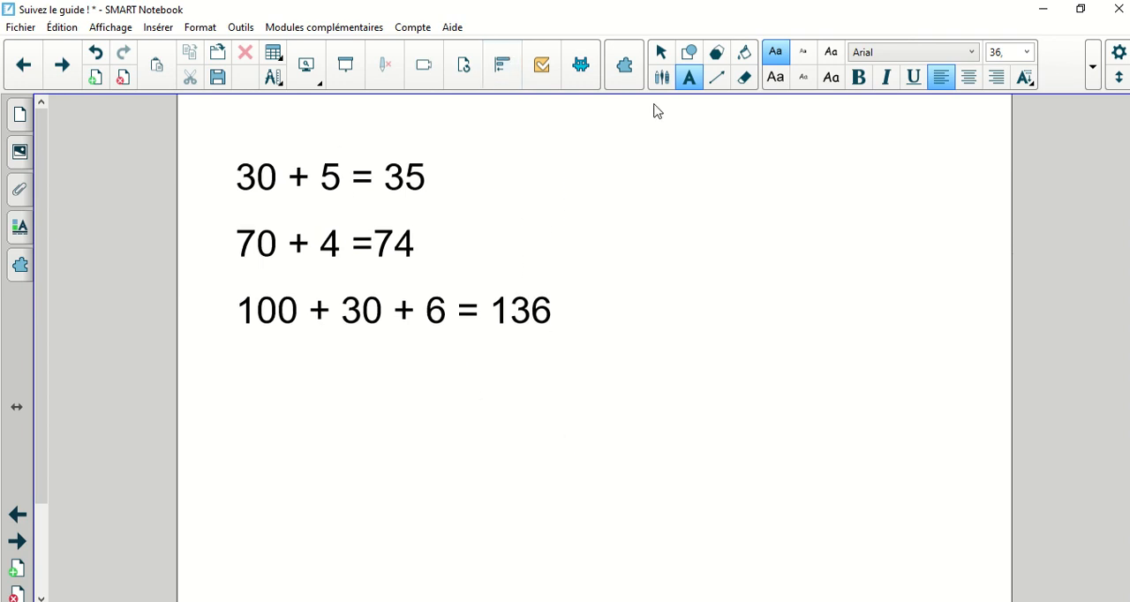
Step: Draw a pink heart shape that covers the answer 35 in the first equation
click(689, 52)
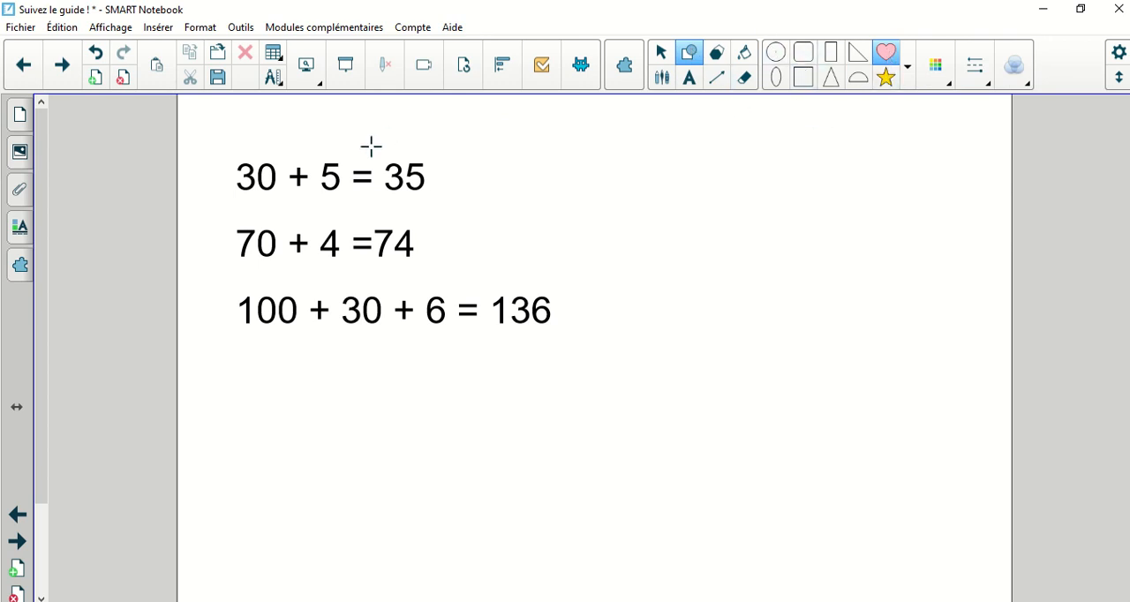
mouse_move(371, 145)
mouse_down()
mouse_move(459, 210)
mouse_move(394, 156)
mouse_move(422, 171)
mouse_up()
click(660, 52)
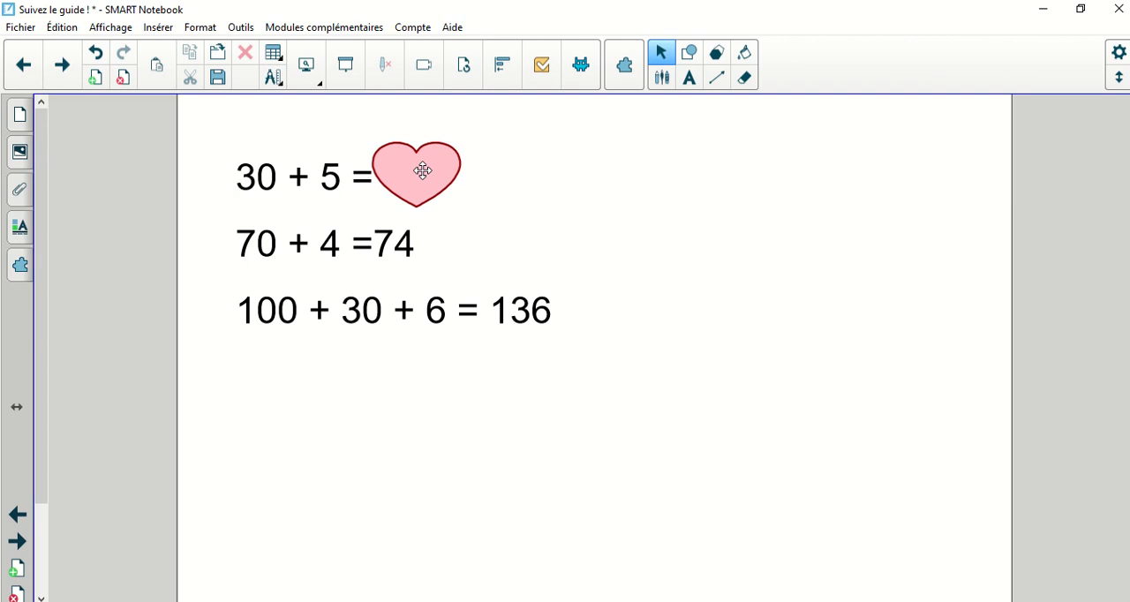
Step: Give the heart a Fondu au noir object animation and test it on the page
right_click(423, 174)
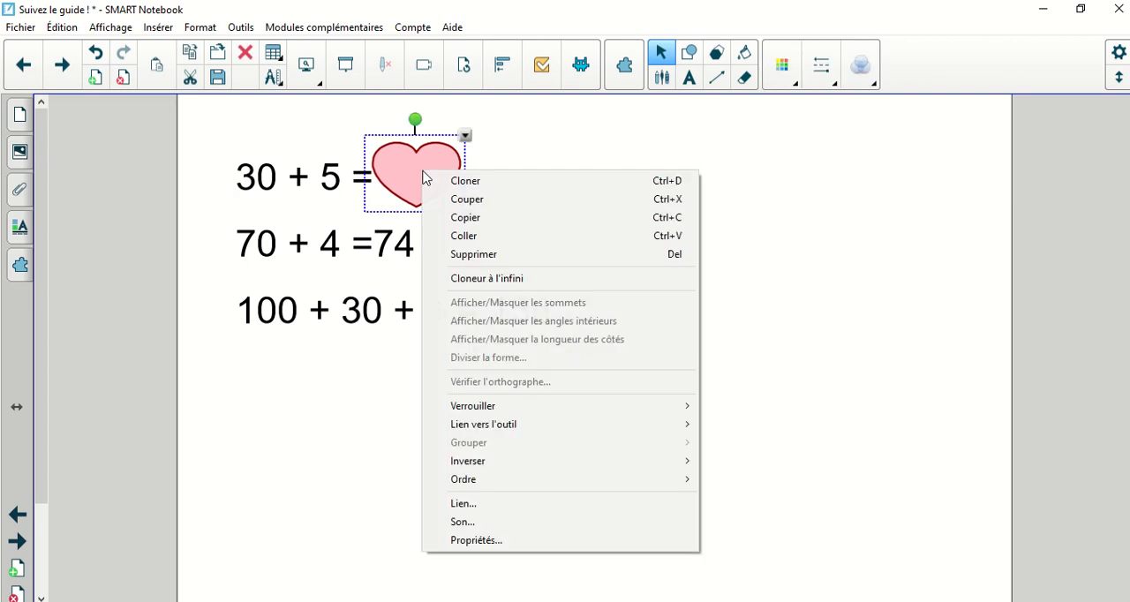
click(488, 541)
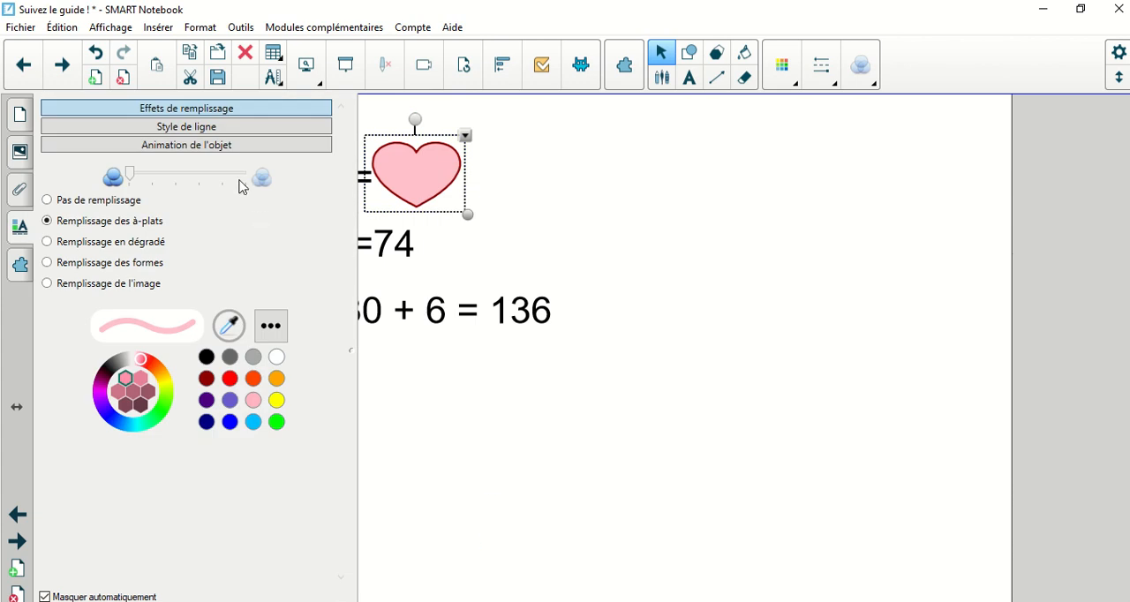
click(187, 146)
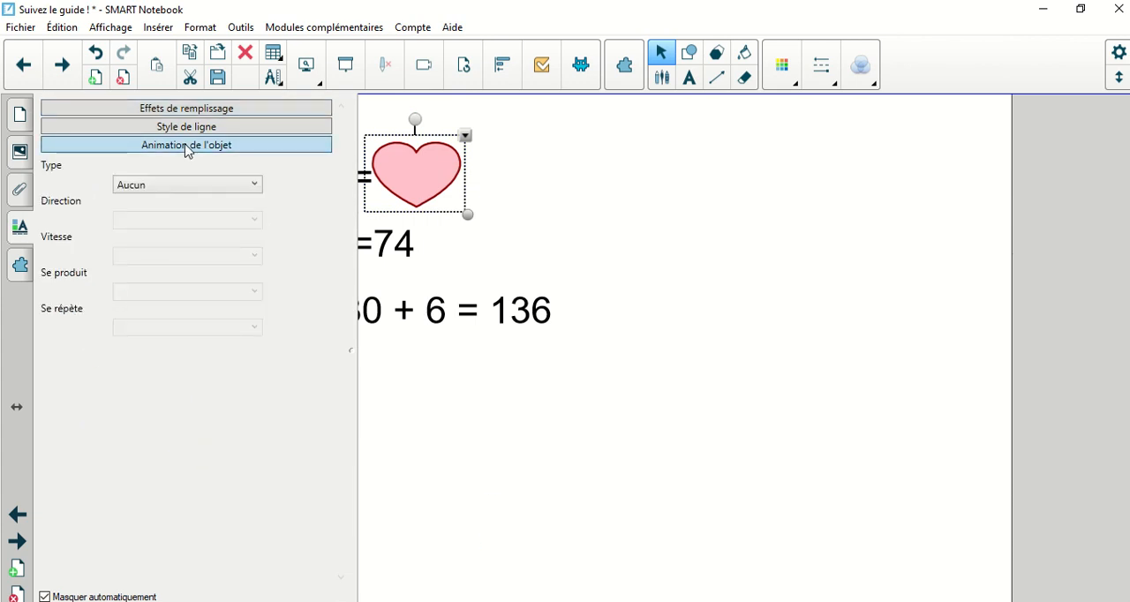
click(187, 189)
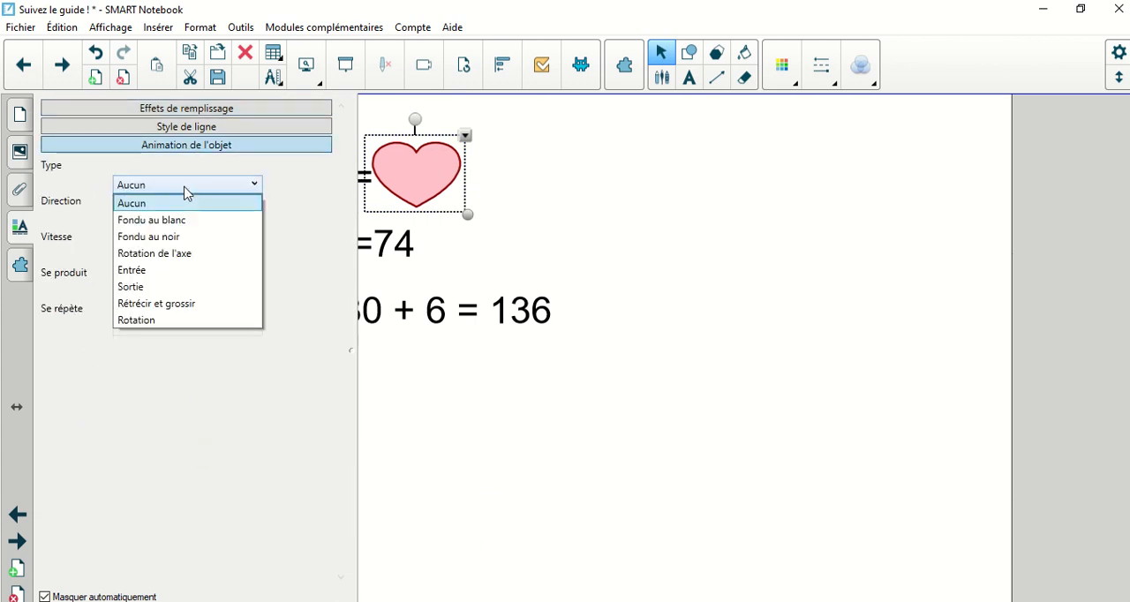
click(155, 245)
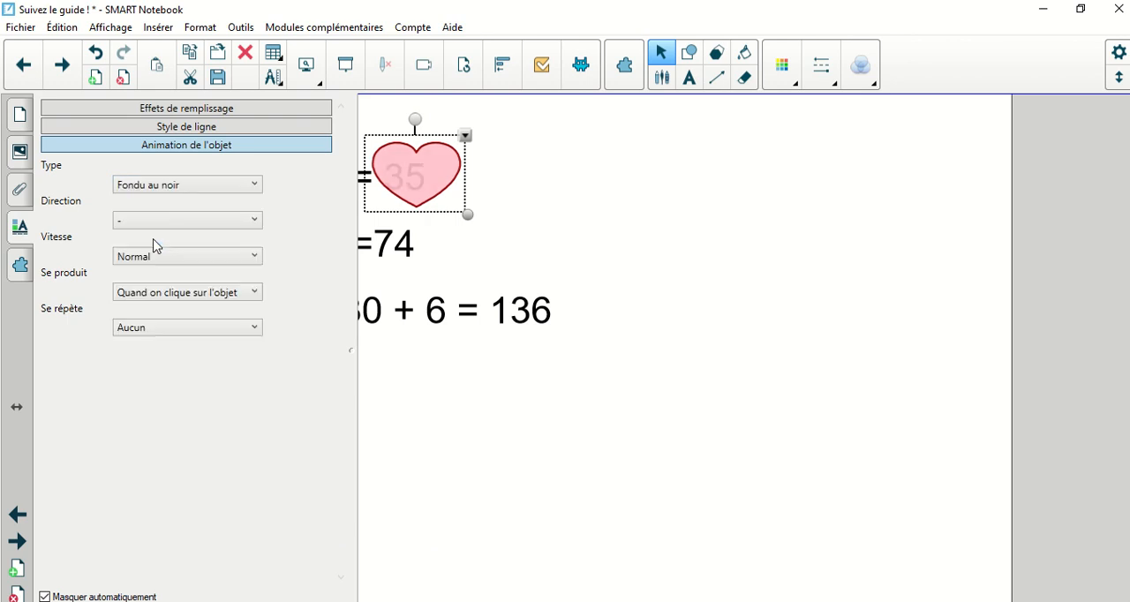
click(628, 295)
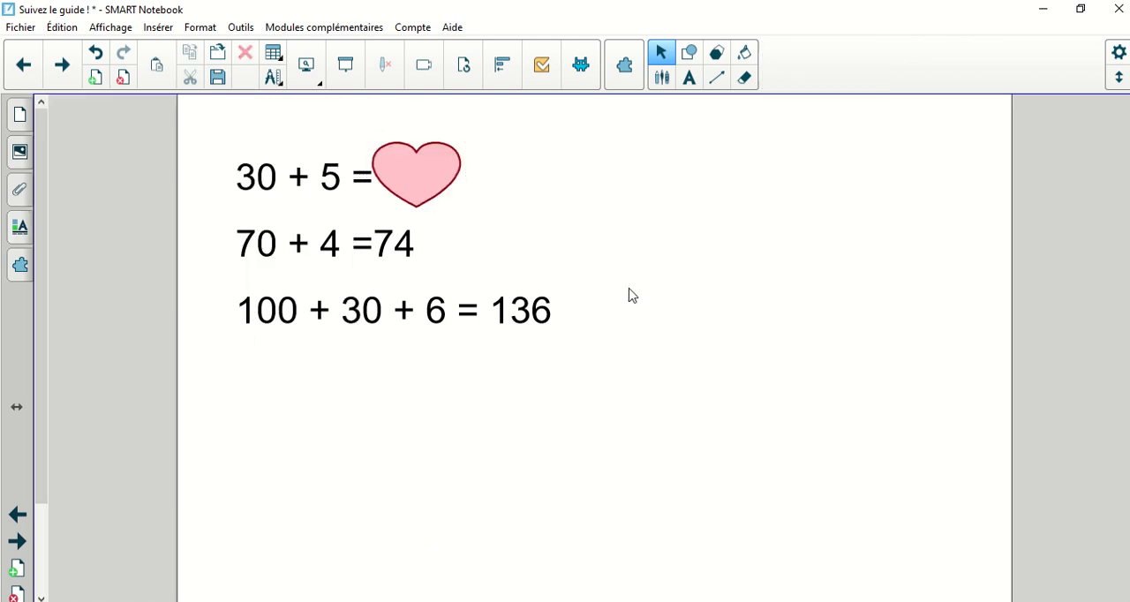
click(426, 178)
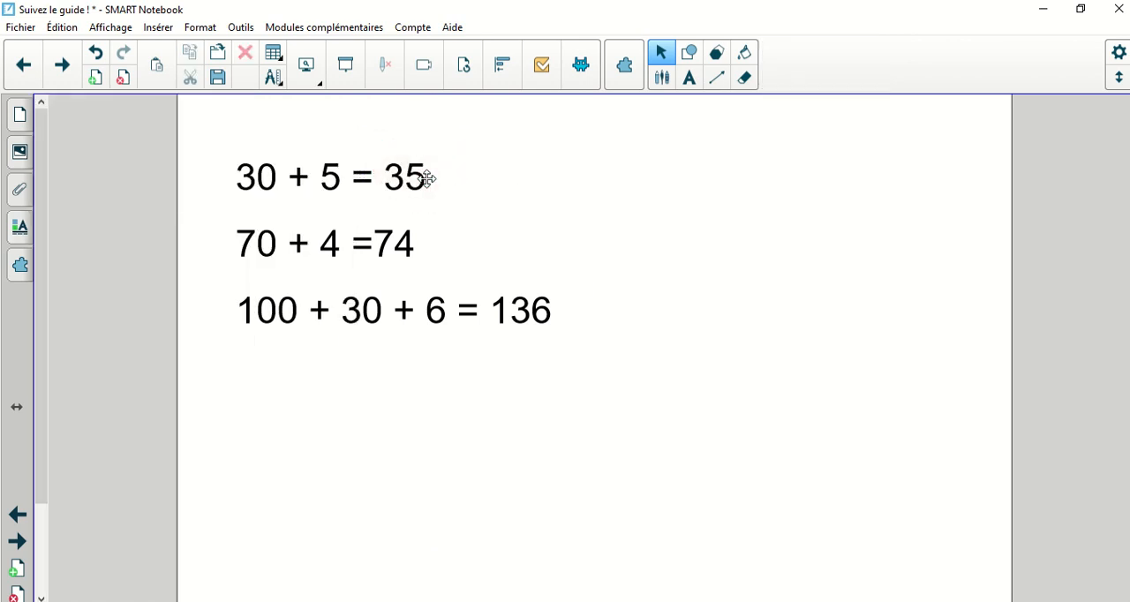
Step: Change the object animation type of the heart hiding the answer 35 to Sortie
right_click(427, 178)
click(496, 549)
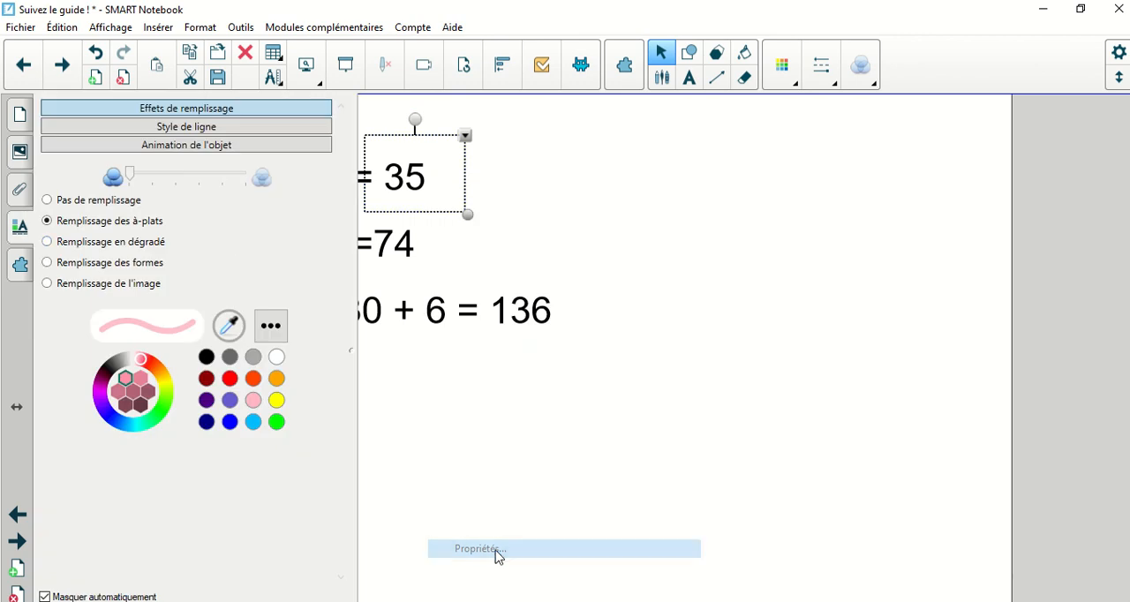
click(214, 147)
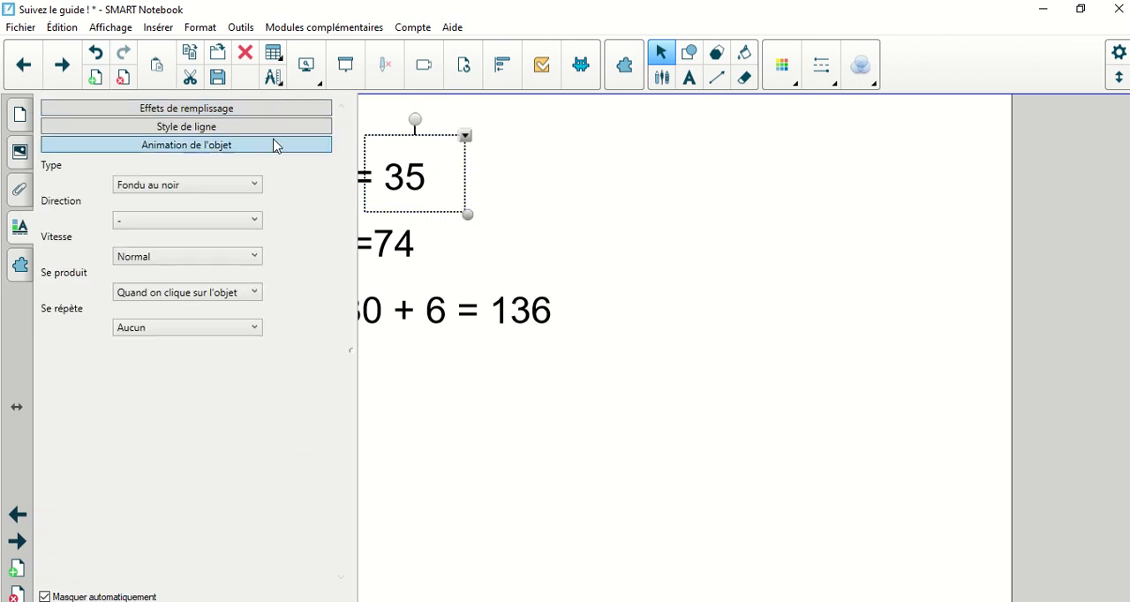
click(254, 185)
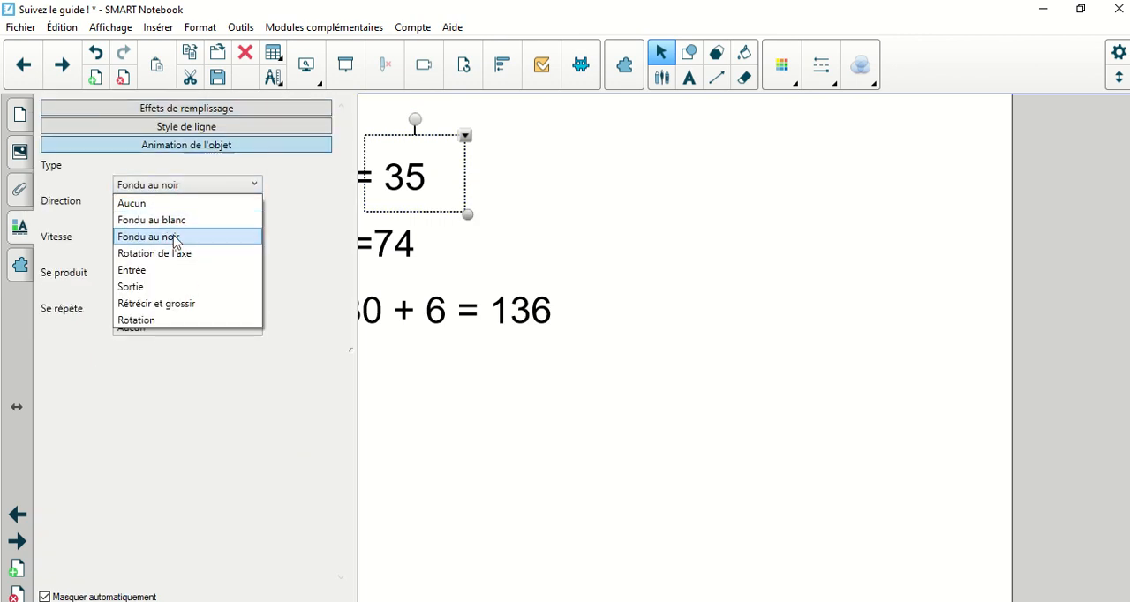
click(148, 288)
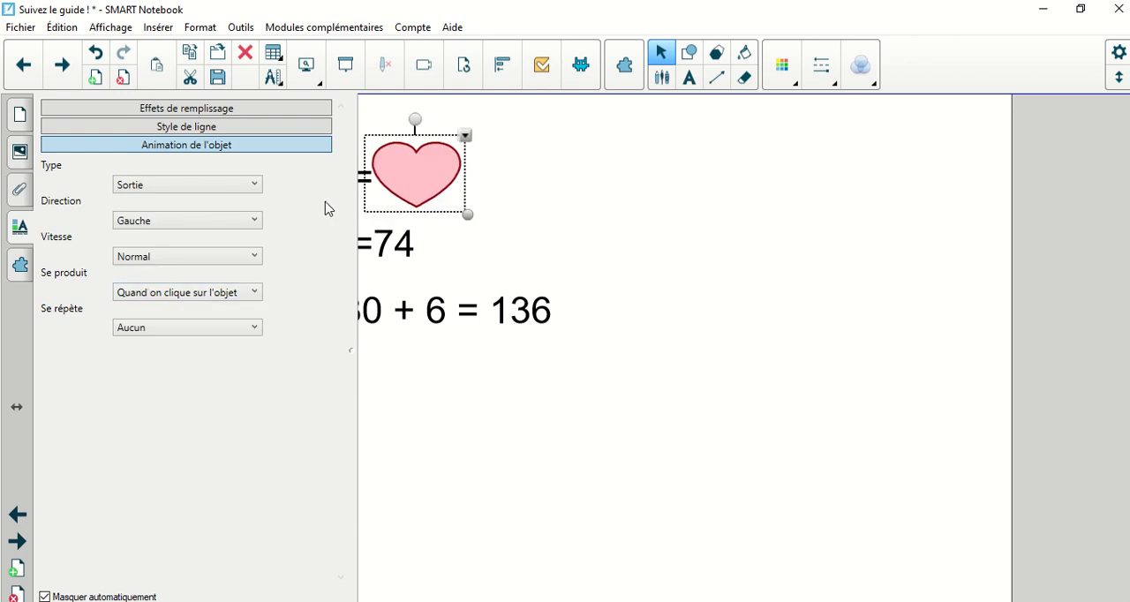
Step: Set the heart's exit animation direction to Haut and its speed to Lente
click(192, 218)
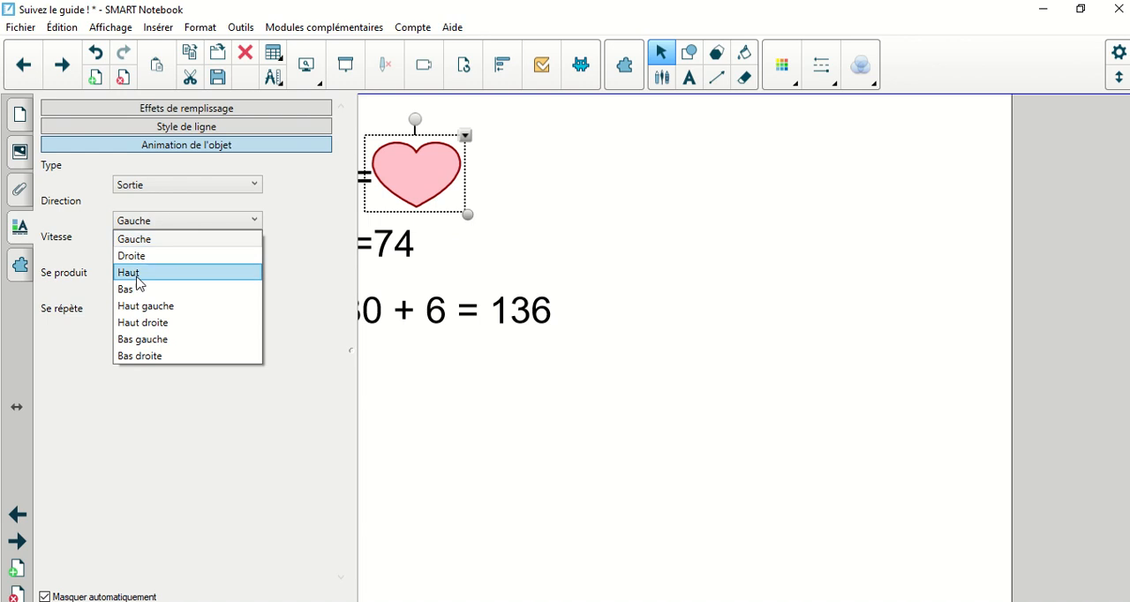
click(133, 276)
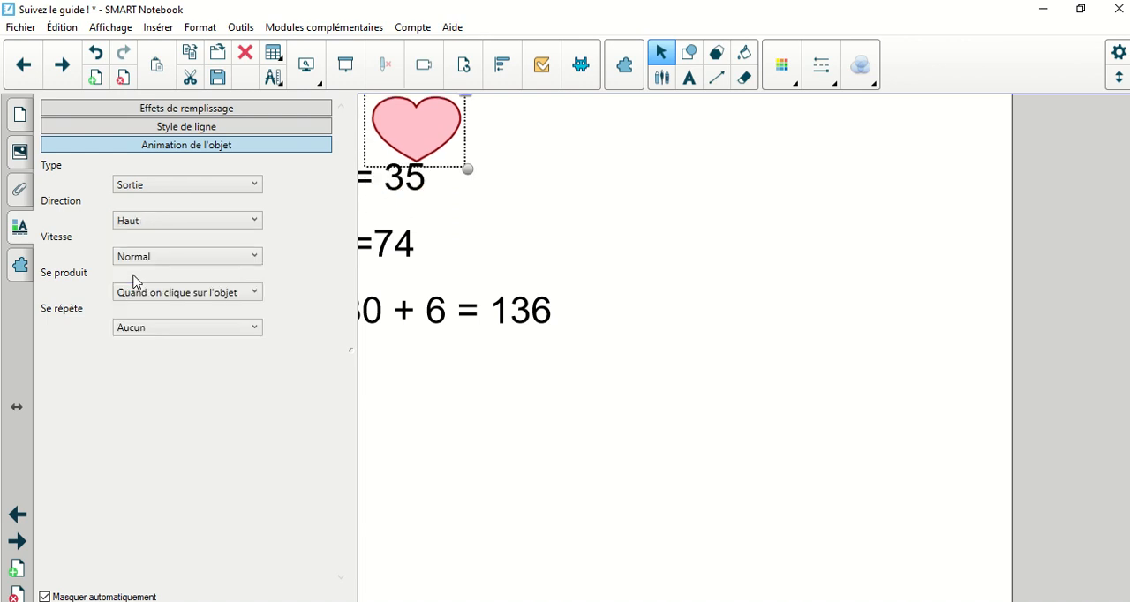
click(176, 262)
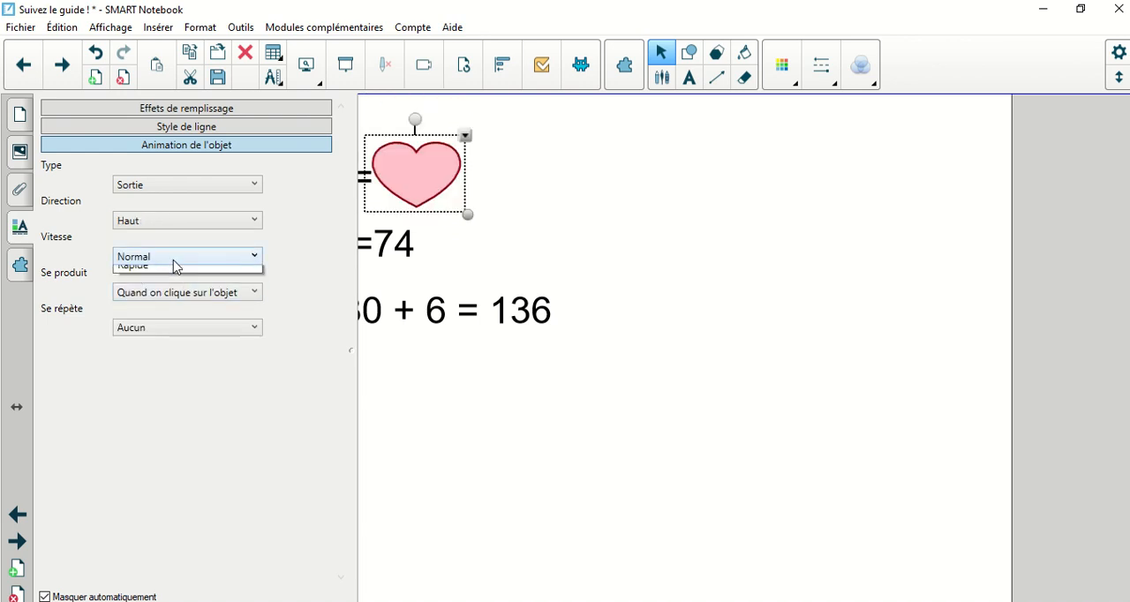
click(155, 278)
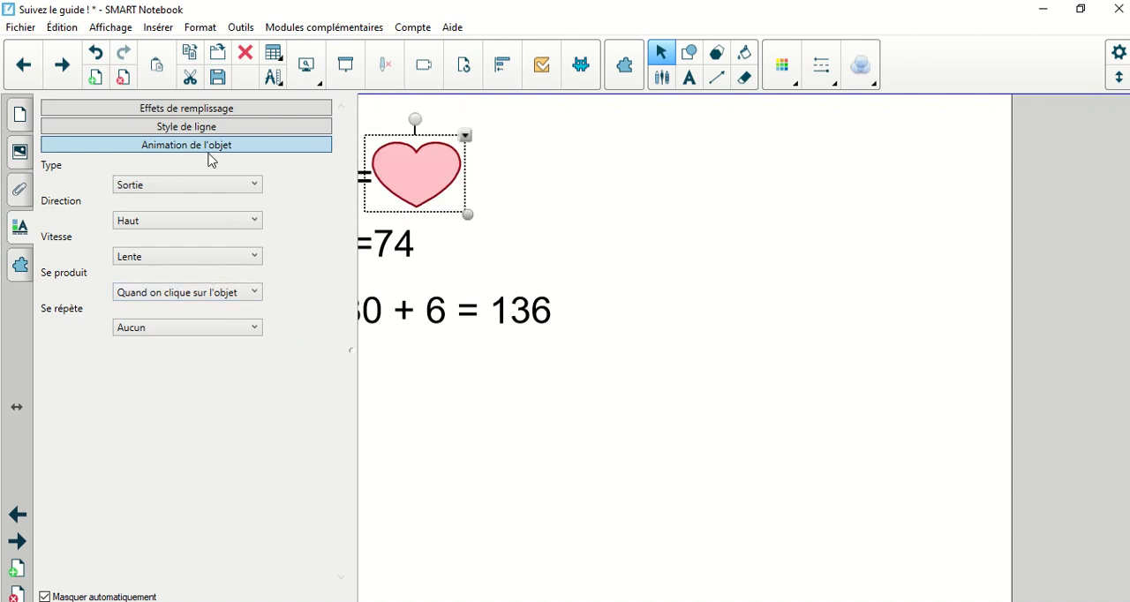
click(491, 426)
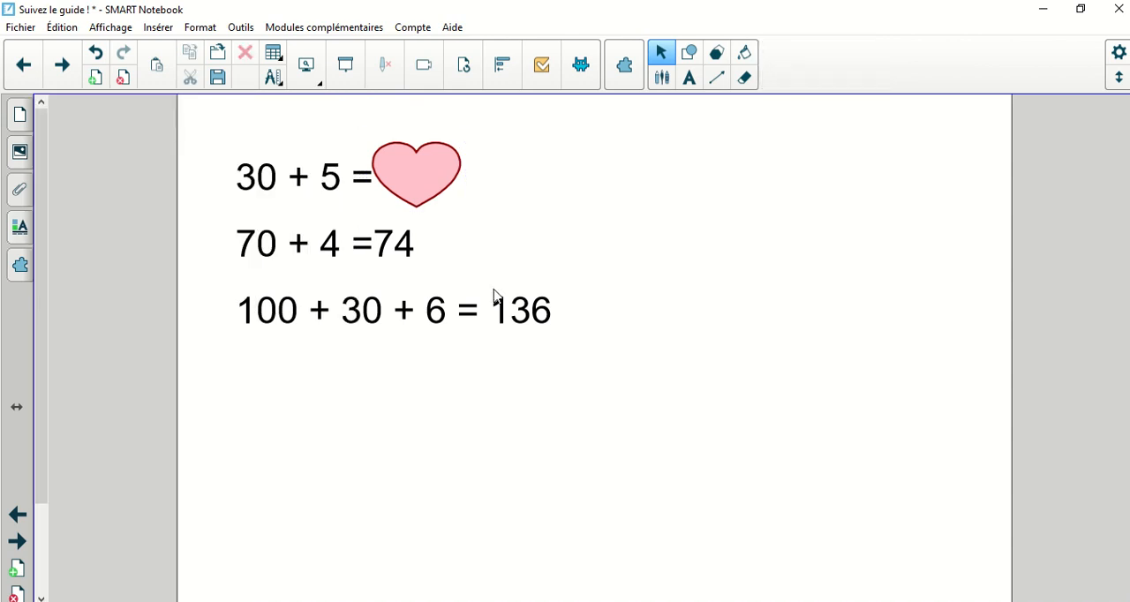
right_click(425, 168)
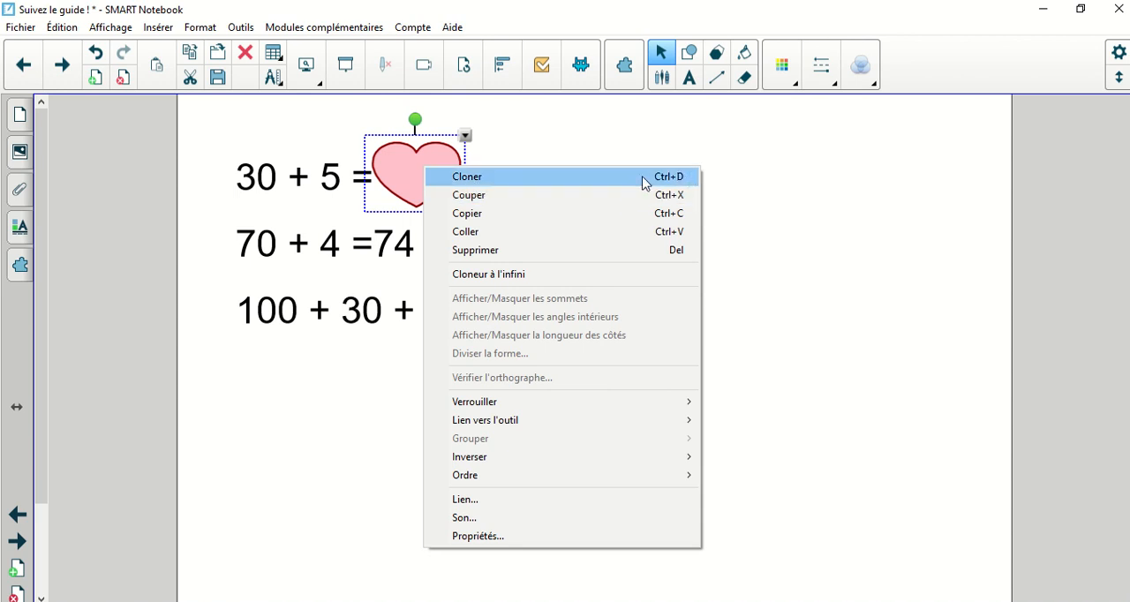
click(625, 131)
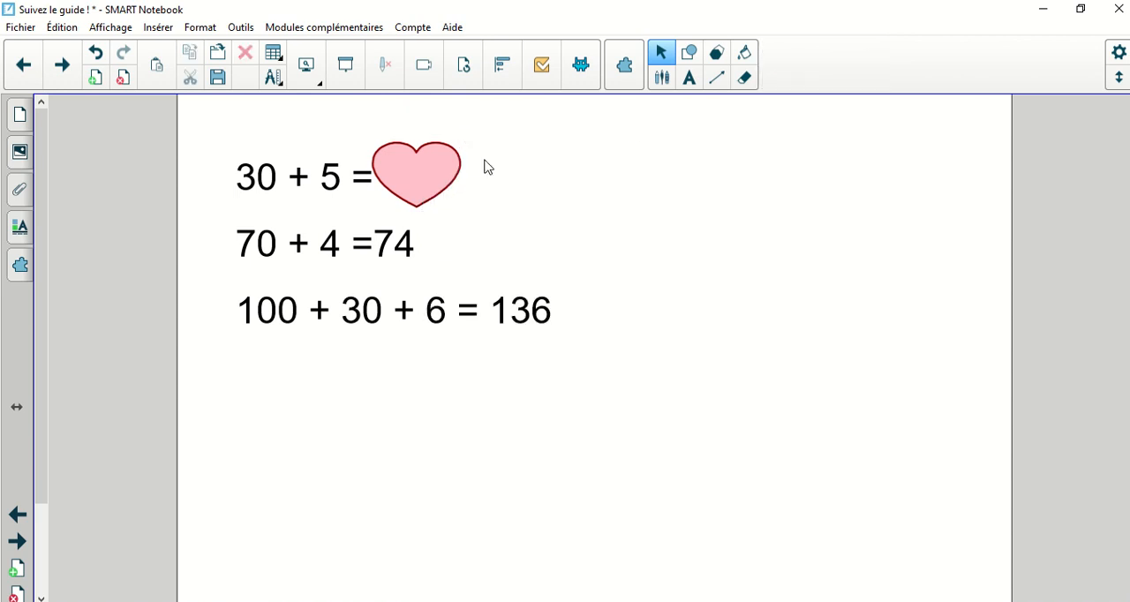
Step: Clone the pink heart covering the answer 35 four times
right_click(406, 174)
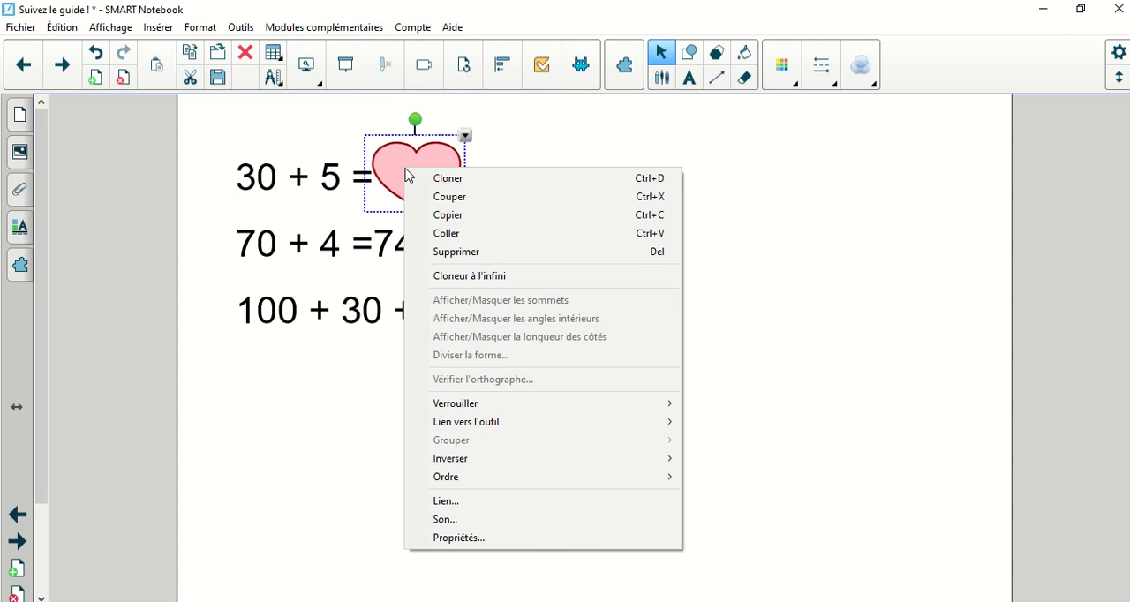
click(384, 165)
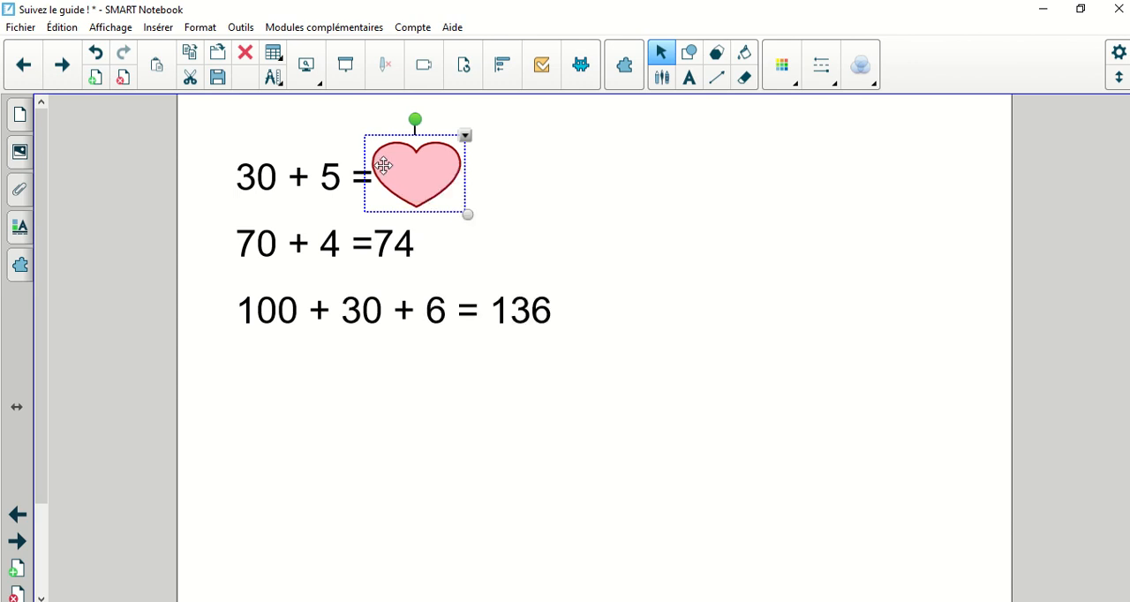
key(ctrl+d)
key(ctrl+d)
key(ctrl+d)
key(ctrl+d)
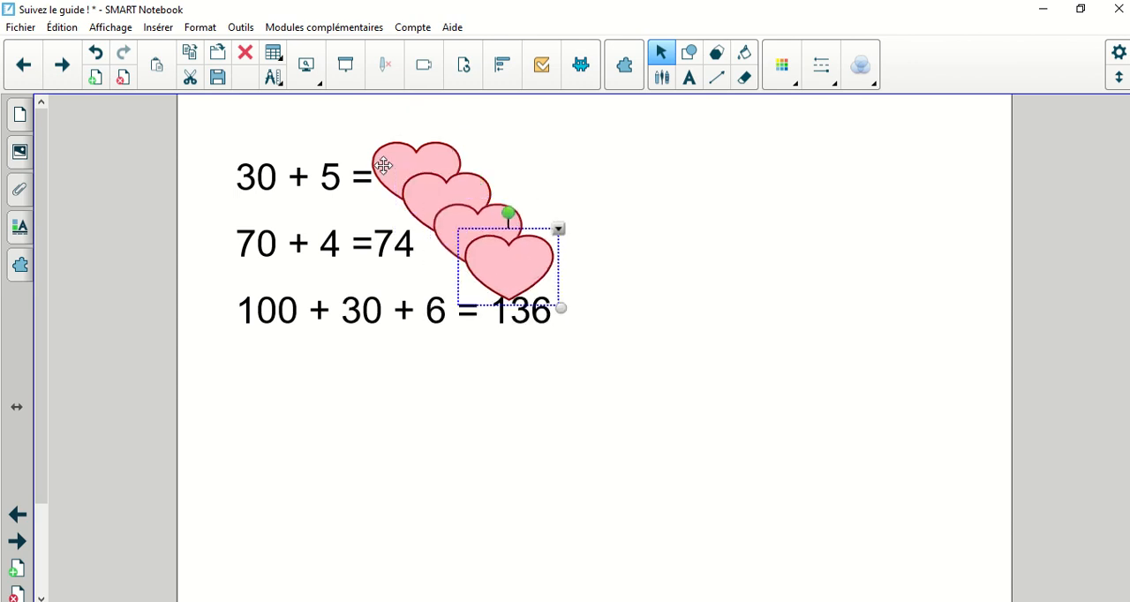
Step: Place cloned hearts over the answers 74 and 136, and move the two spare hearts to the blank area below the equations
drag(422, 186, 389, 233)
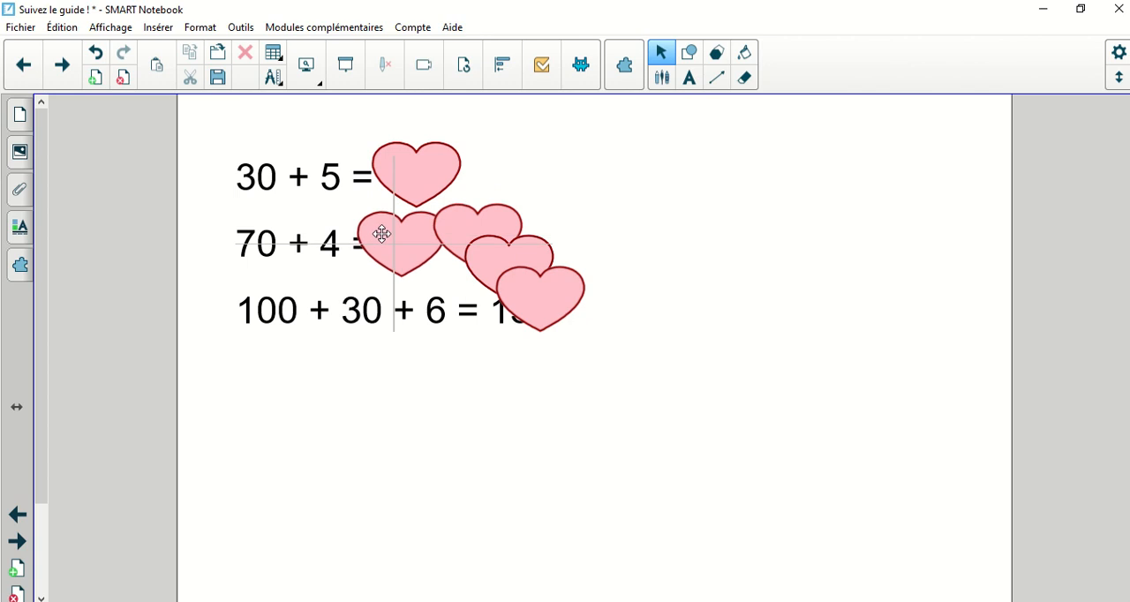
drag(553, 297, 530, 314)
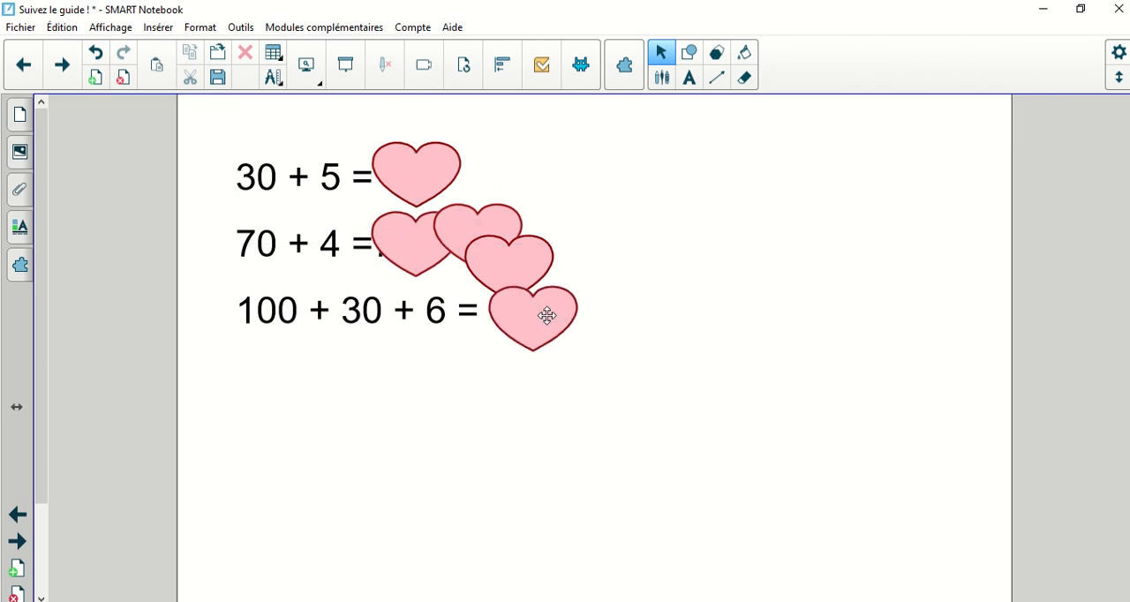
drag(518, 250, 693, 369)
drag(476, 213, 540, 460)
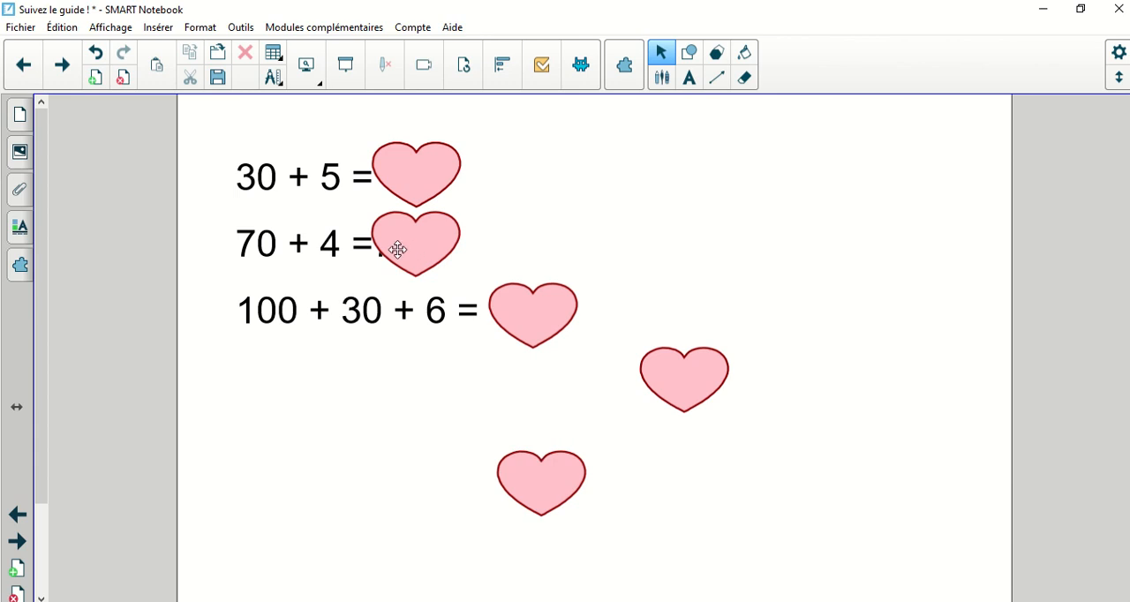
mouse_move(399, 248)
mouse_down()
mouse_move(384, 244)
mouse_move(413, 248)
mouse_up()
Step: Add a space before the answer 74 in the second equation and select all objects on the page
click(353, 244)
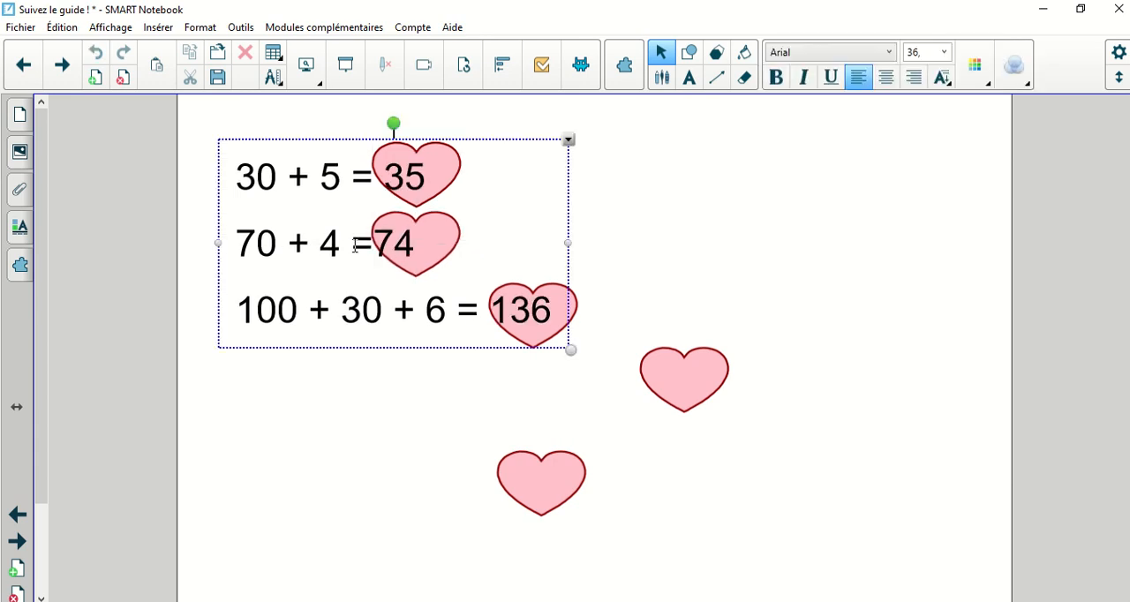
click(738, 235)
key(ctrl+a)
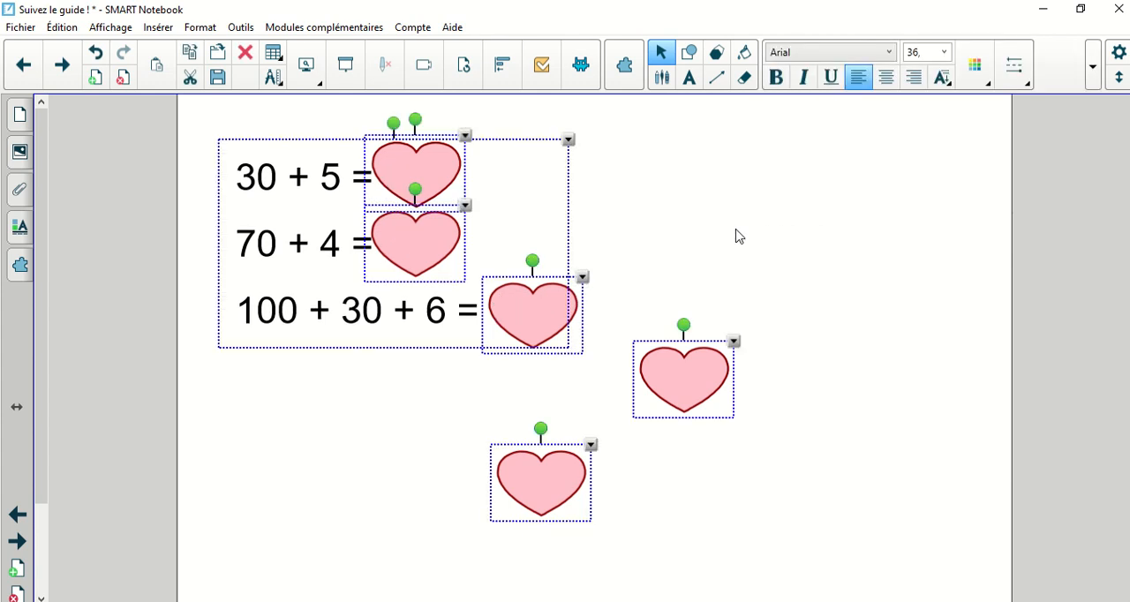
click(739, 236)
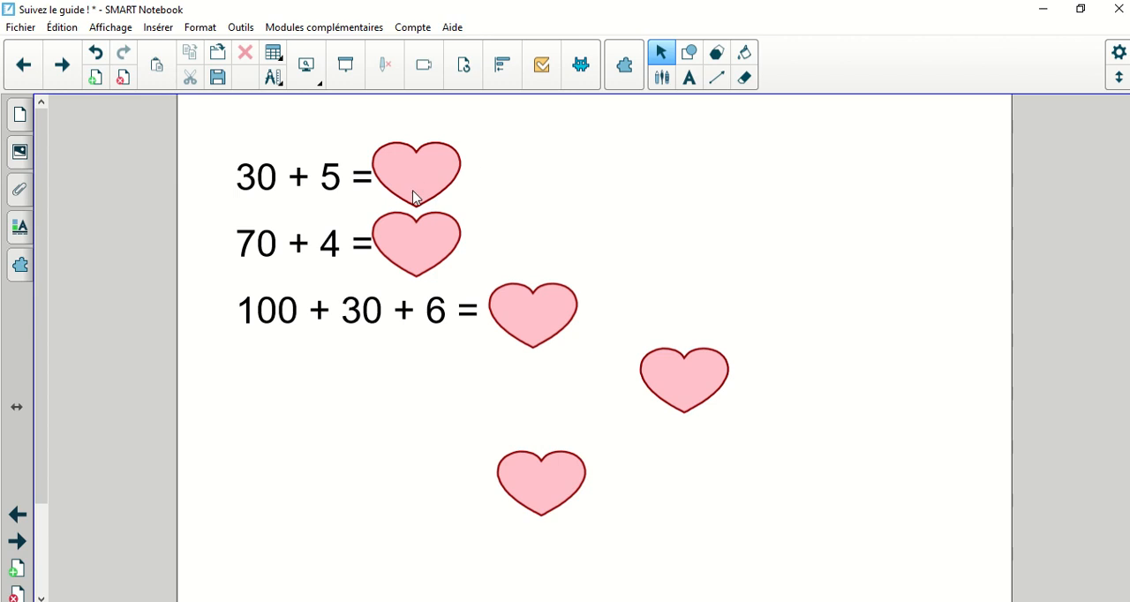
Step: Test the animations of the three hearts hiding the answers 35, 74 and 136
drag(422, 183, 422, 174)
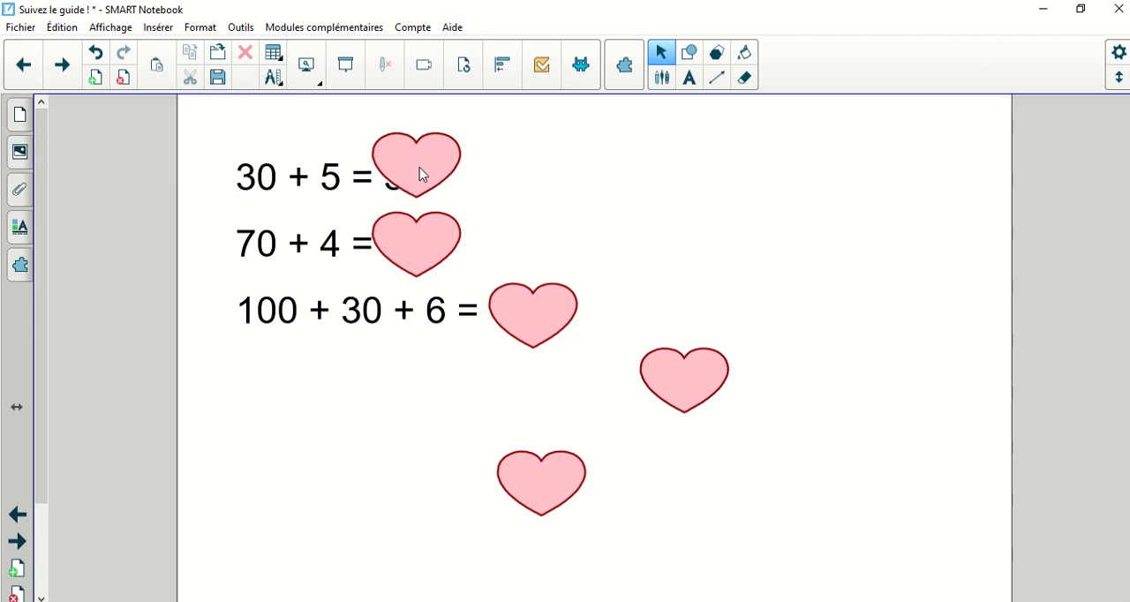
click(427, 239)
click(530, 325)
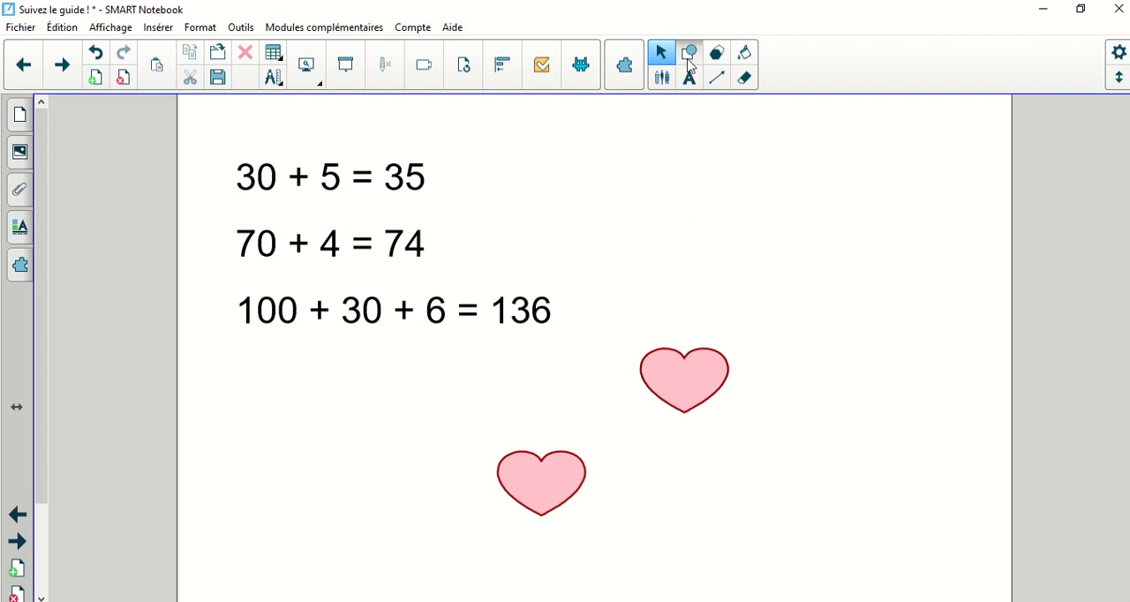
Step: Draw a yellow star and position it over the answer 136 in the third equation
click(688, 60)
click(885, 77)
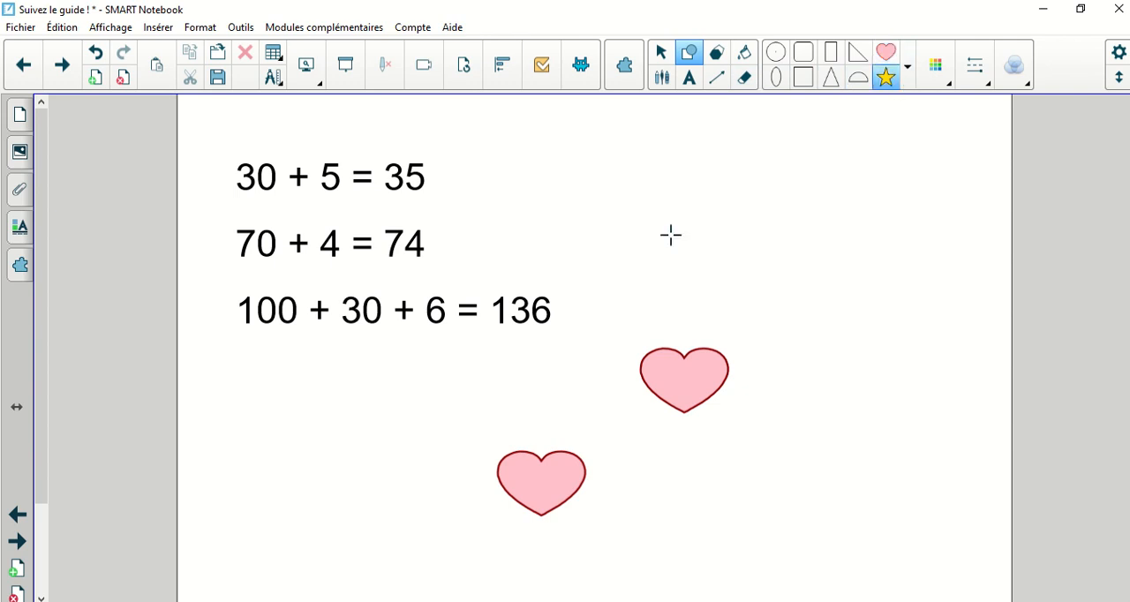
mouse_move(477, 250)
mouse_down()
mouse_move(609, 365)
mouse_move(654, 380)
mouse_up()
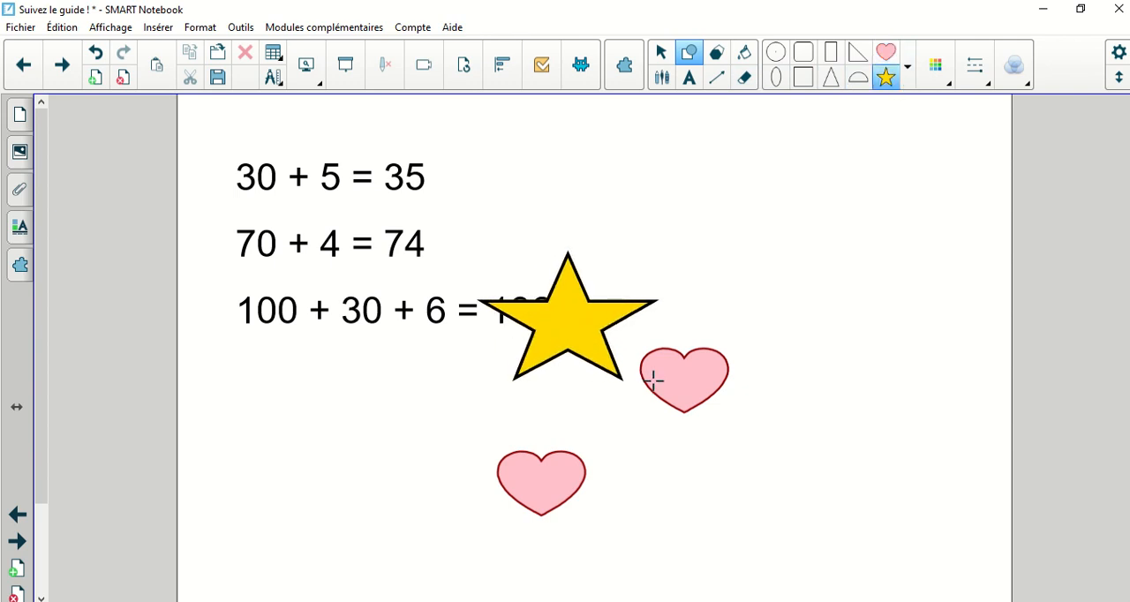
click(661, 53)
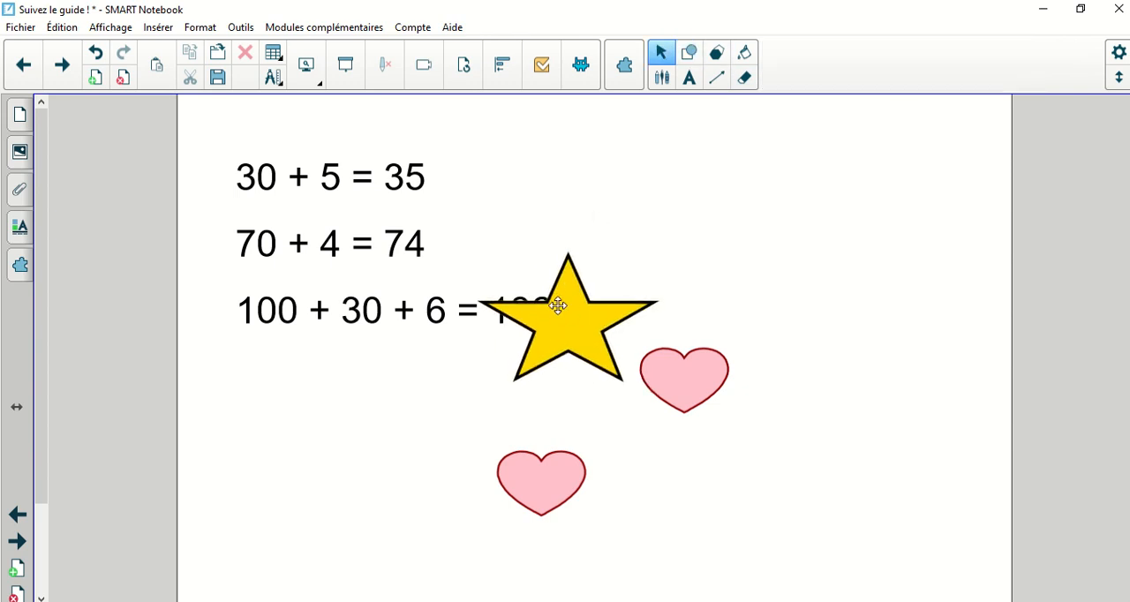
drag(558, 305, 521, 284)
Step: Record an audio clip, attach it to the star with playback set to Objet, and test the sound
right_click(524, 296)
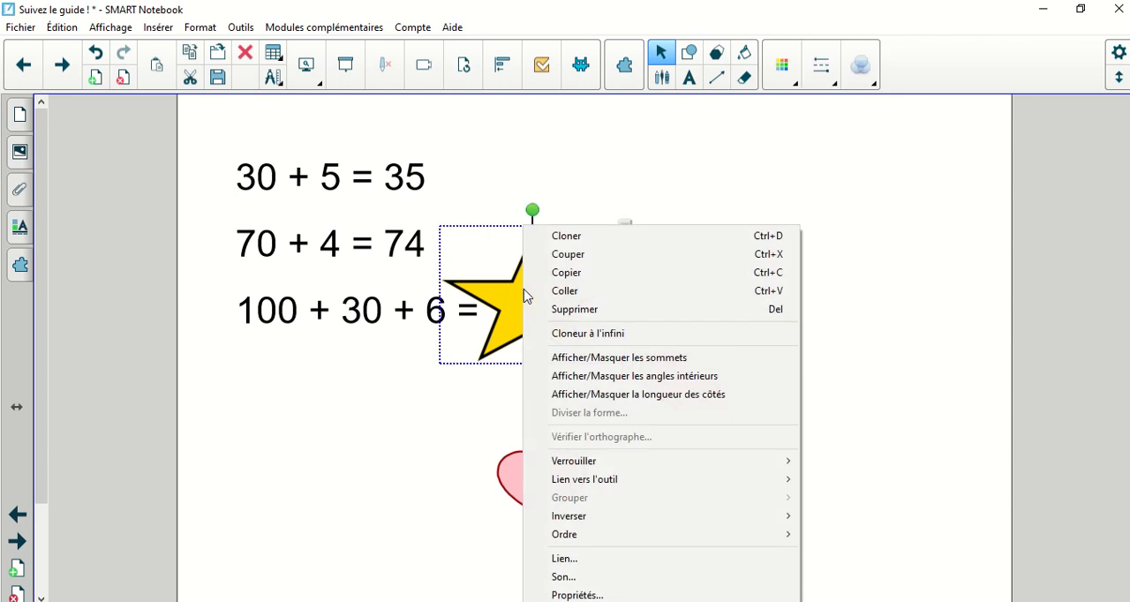
click(565, 578)
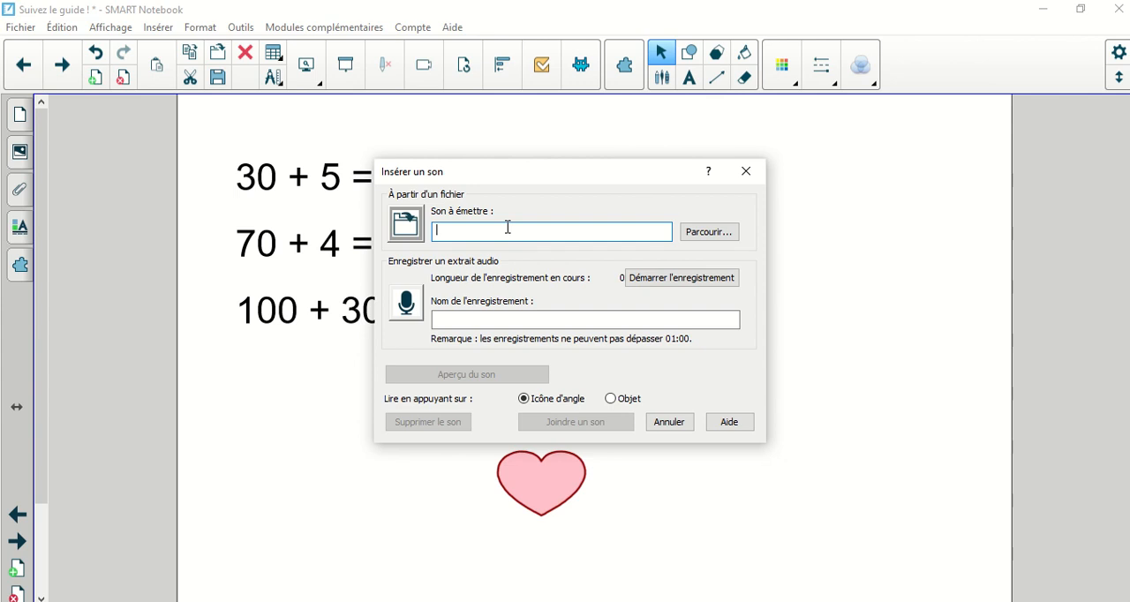
click(611, 399)
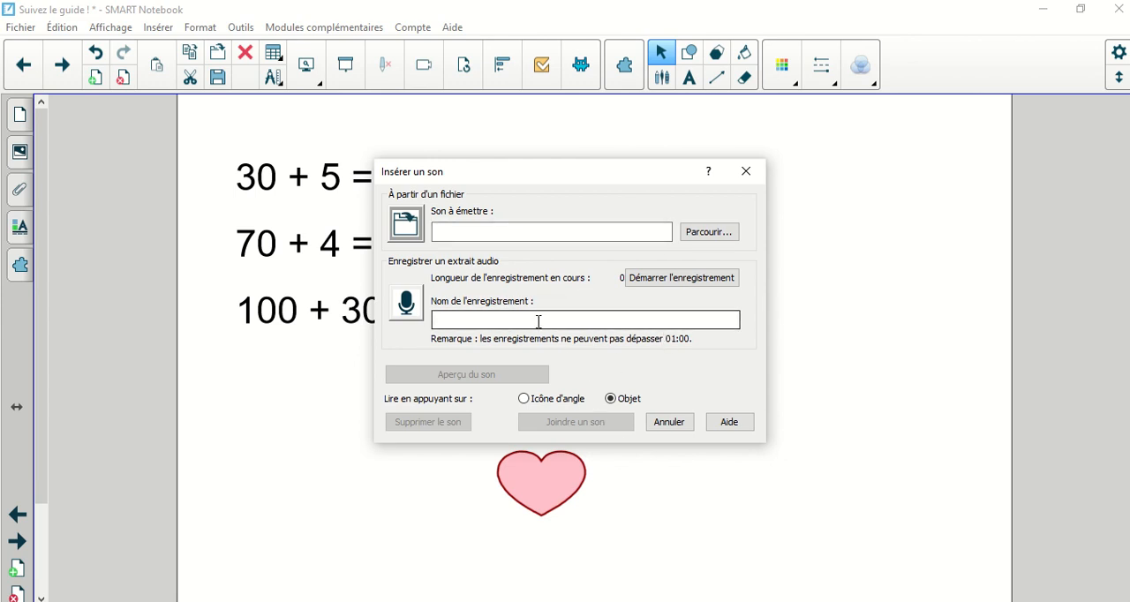
click(670, 287)
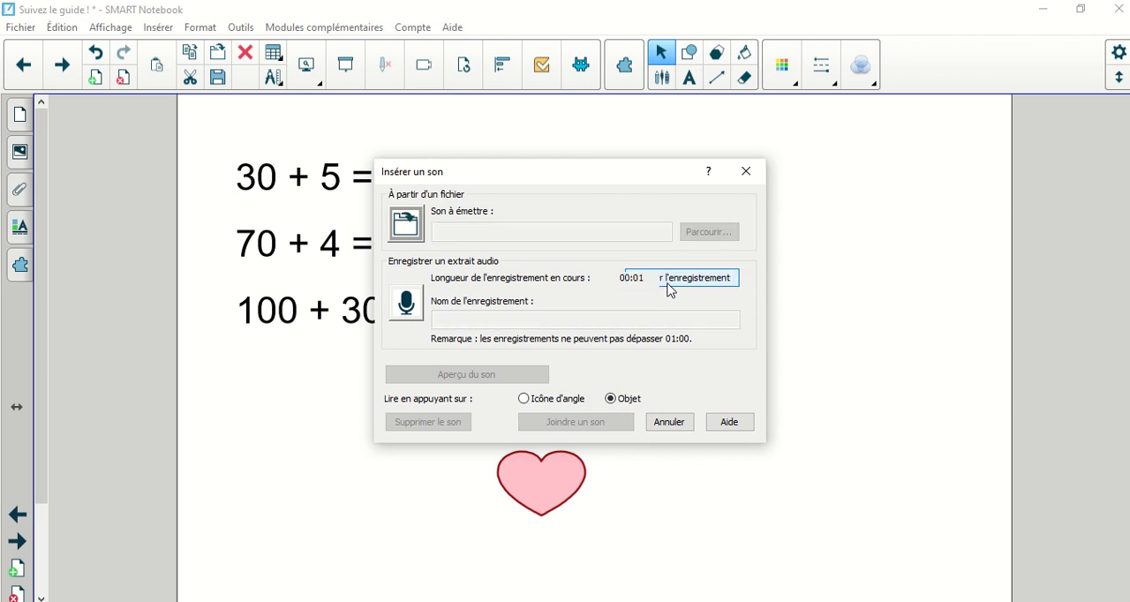
click(670, 279)
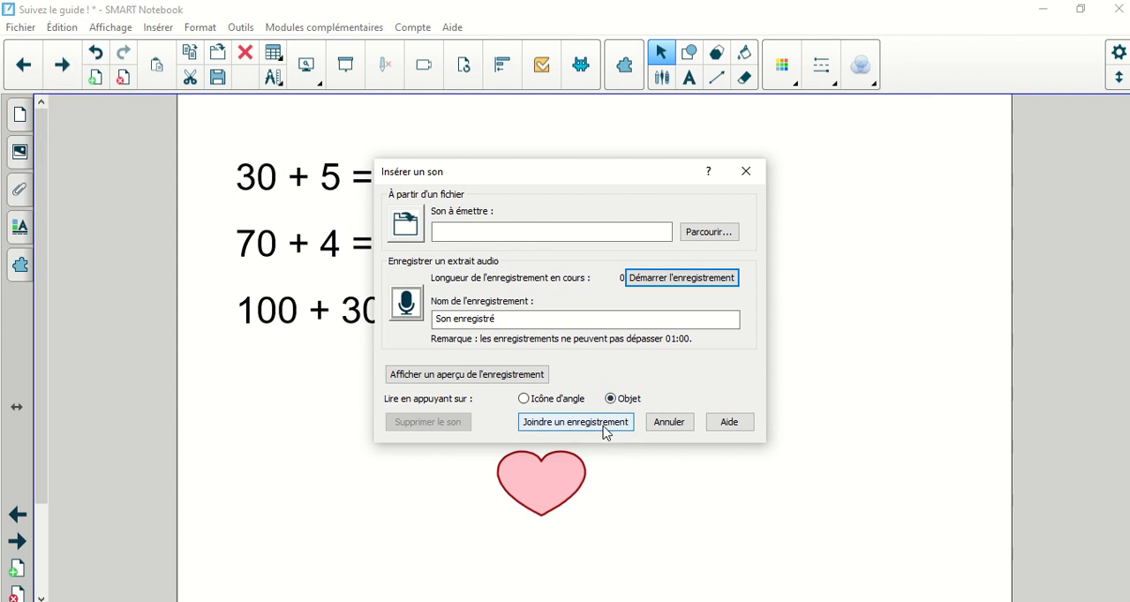
click(575, 422)
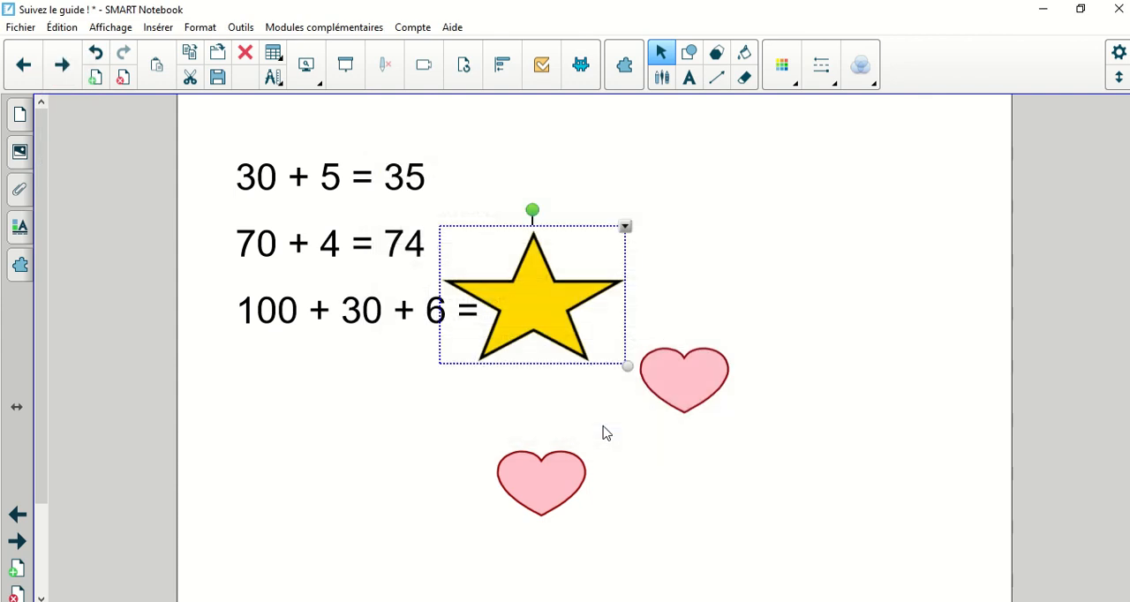
click(771, 545)
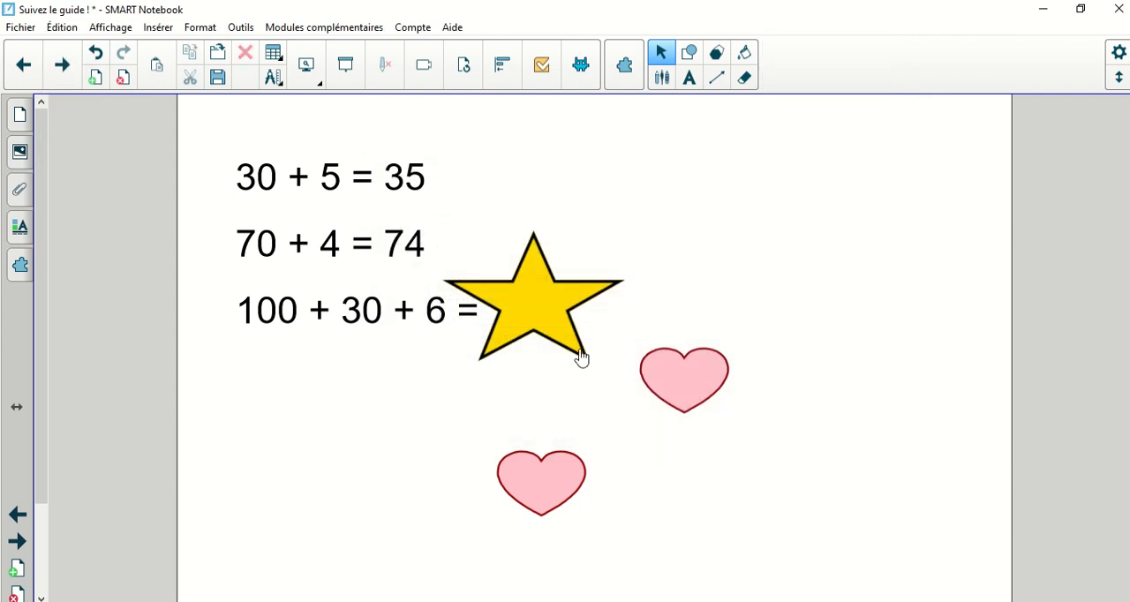
click(544, 305)
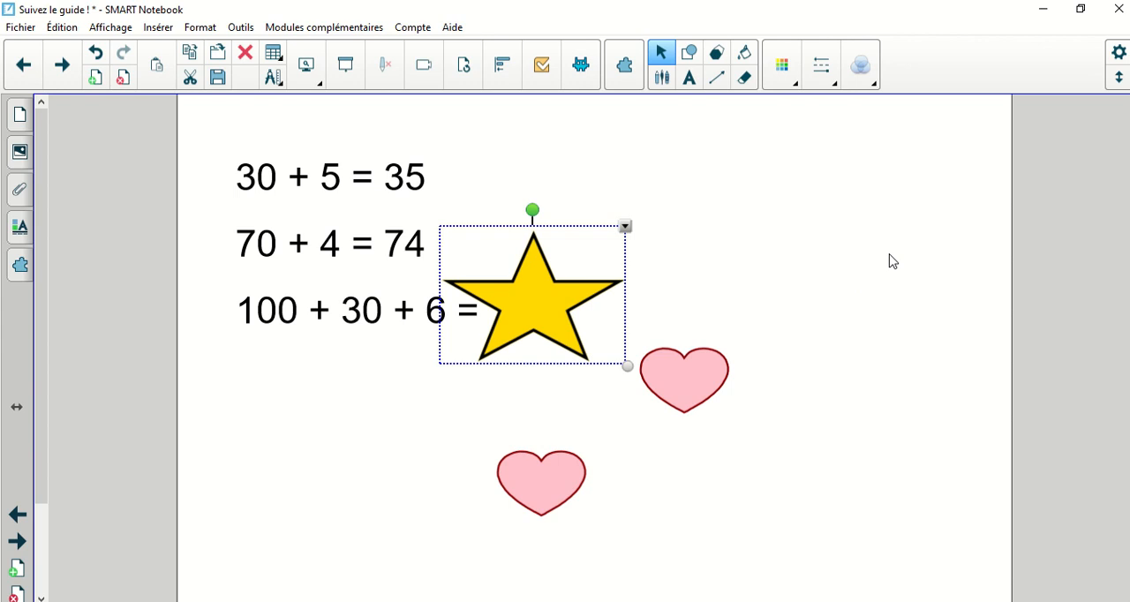
Step: Give the star a Fondu au noir object animation and test it on the page
click(626, 228)
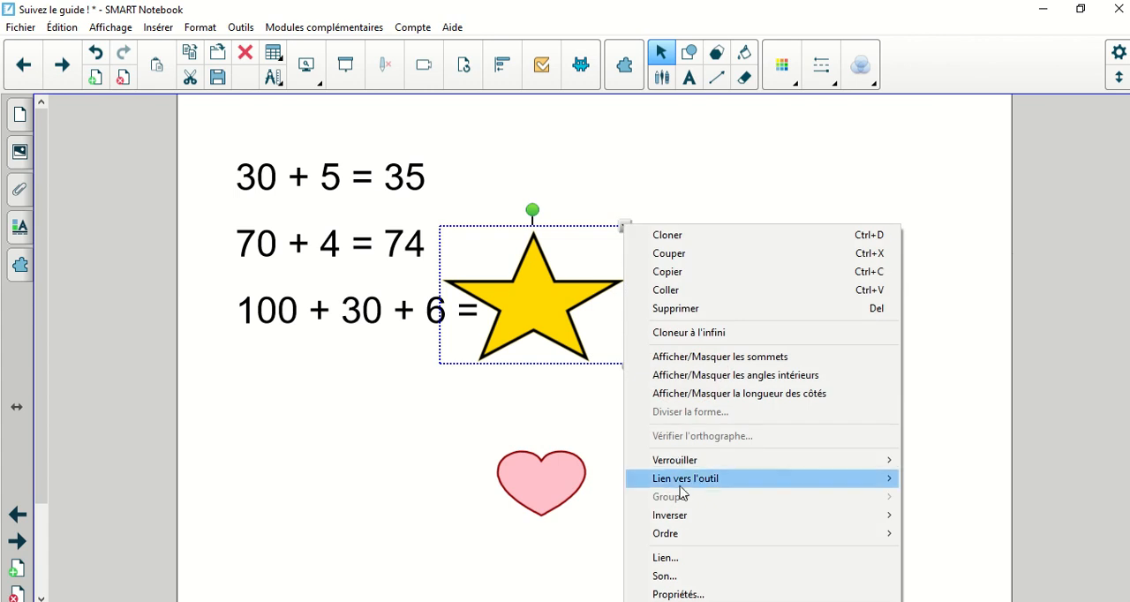
click(678, 595)
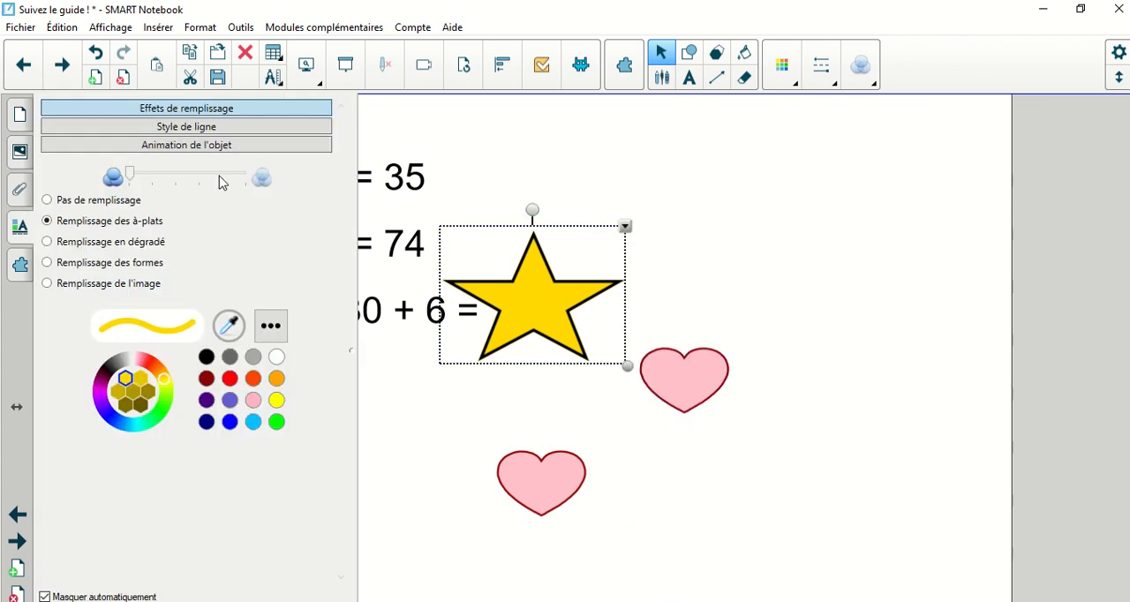
click(201, 146)
click(179, 187)
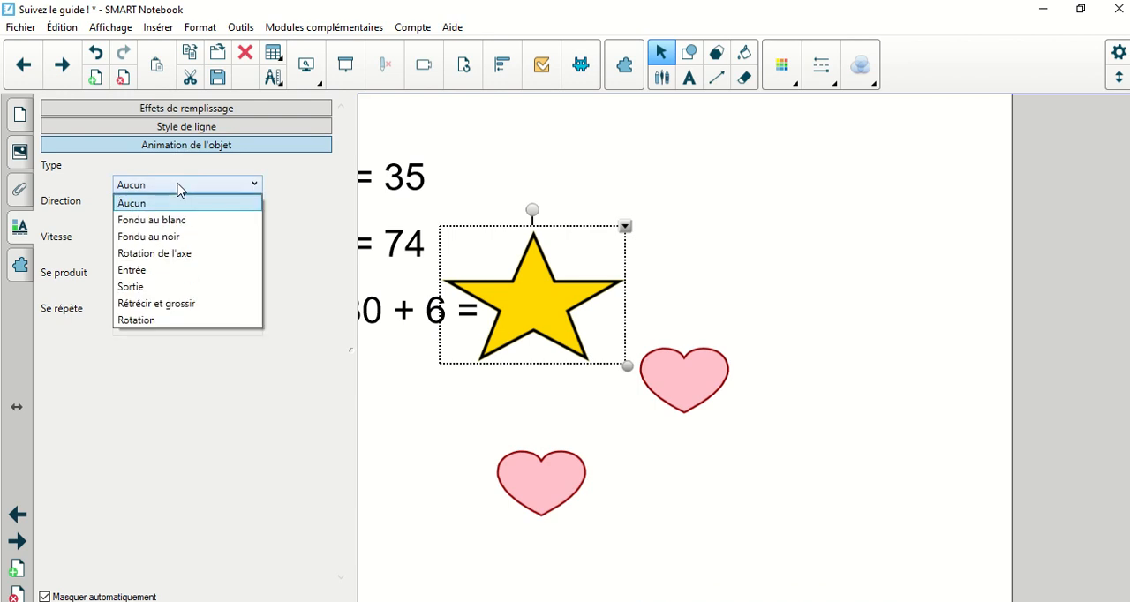
click(164, 236)
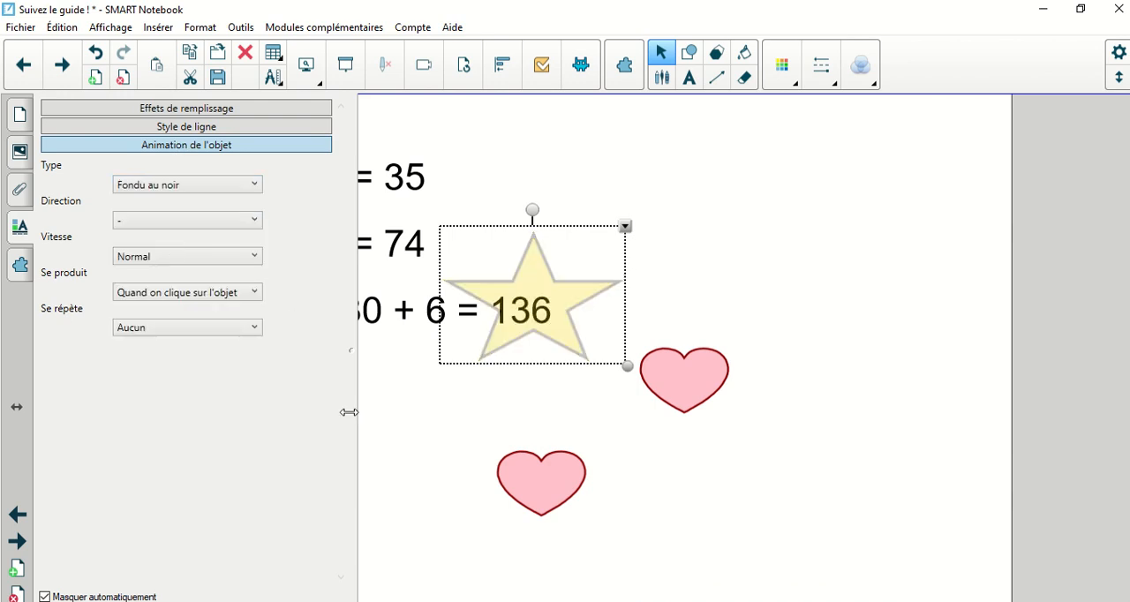
click(378, 477)
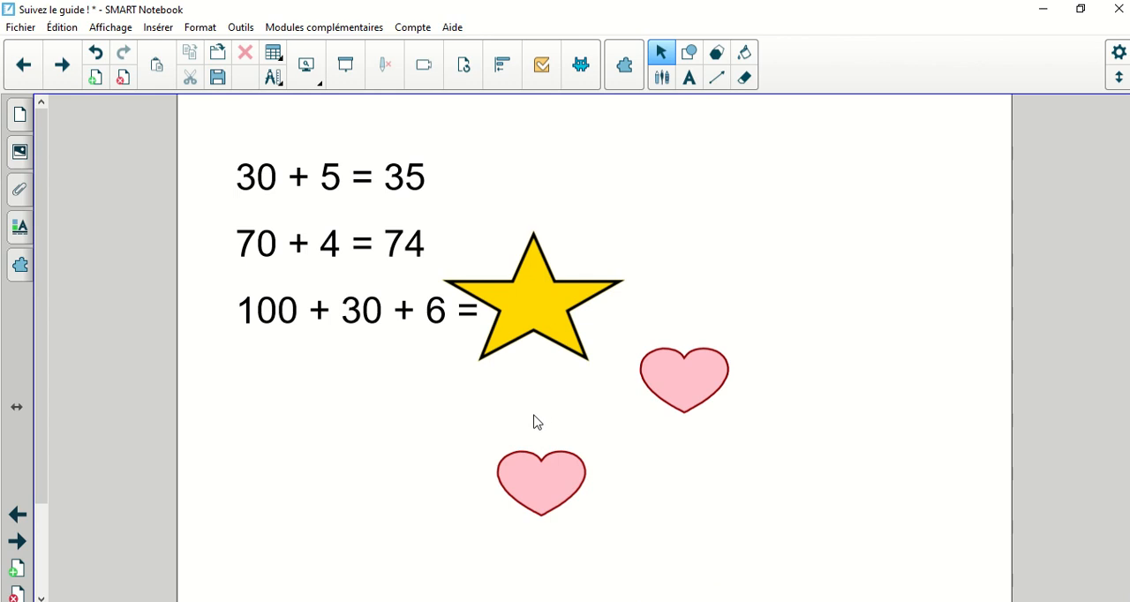
click(534, 333)
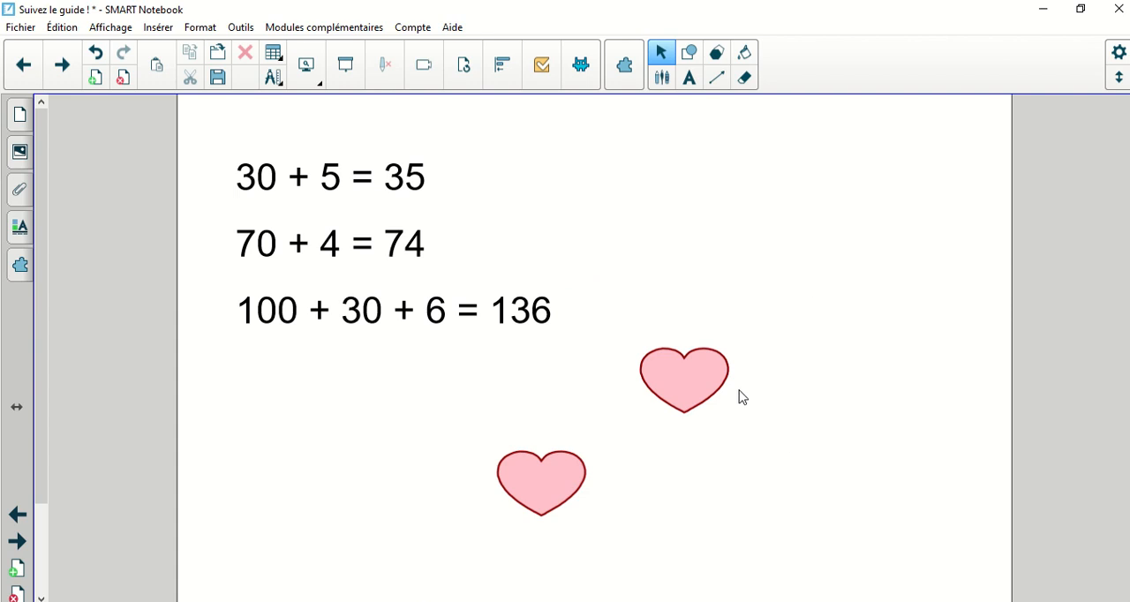
Step: Switch to the présences février file and make the owl numbered 19 disappear on the page of numbered owls and hearts
click(715, 601)
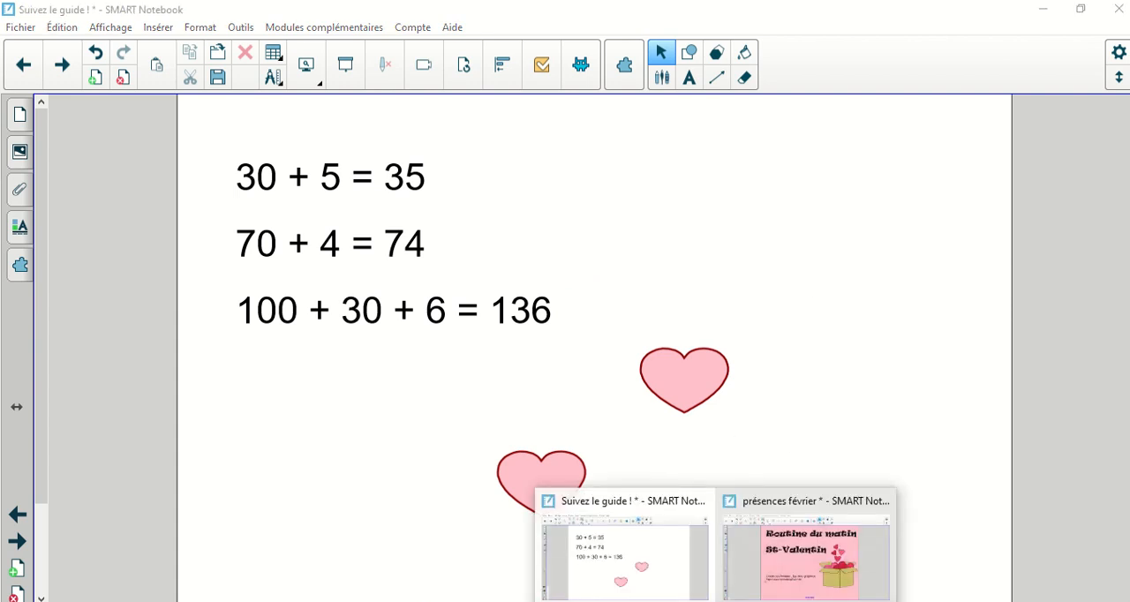
click(772, 590)
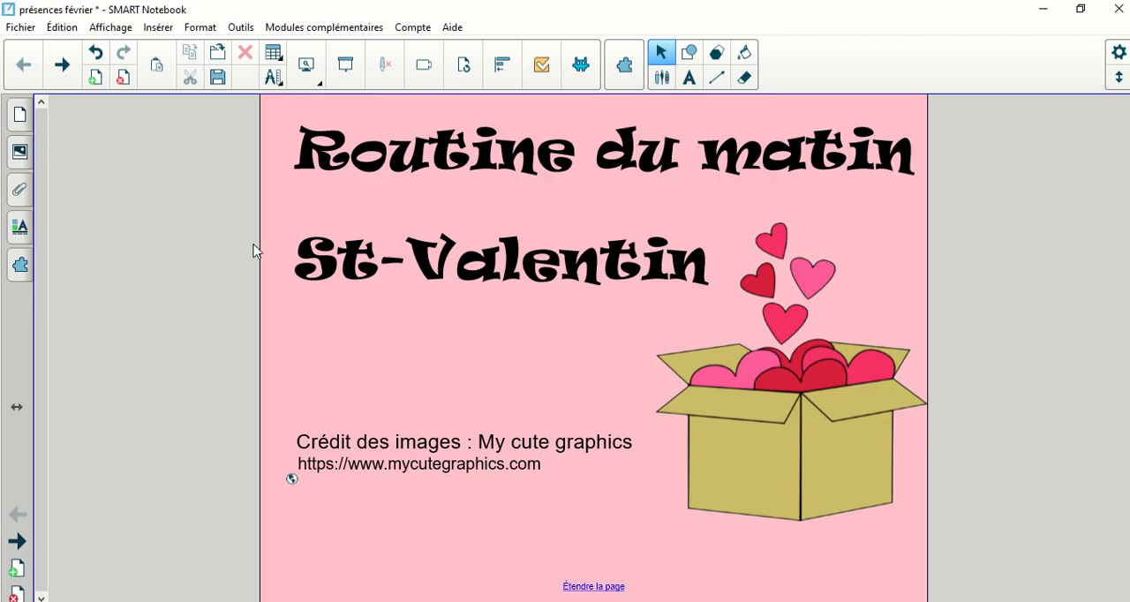
click(76, 72)
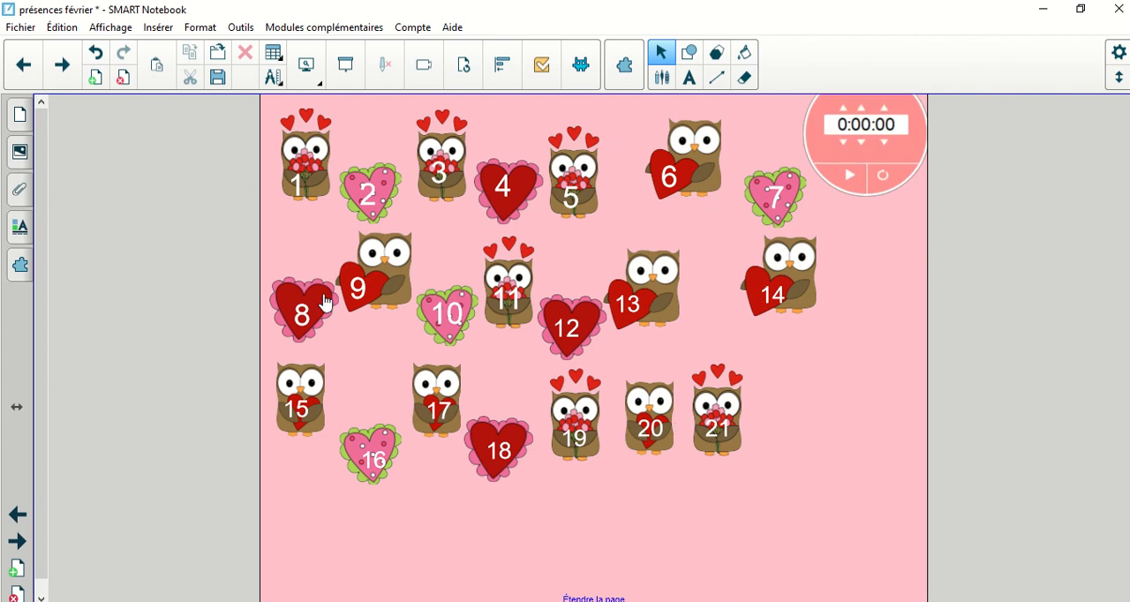
click(575, 415)
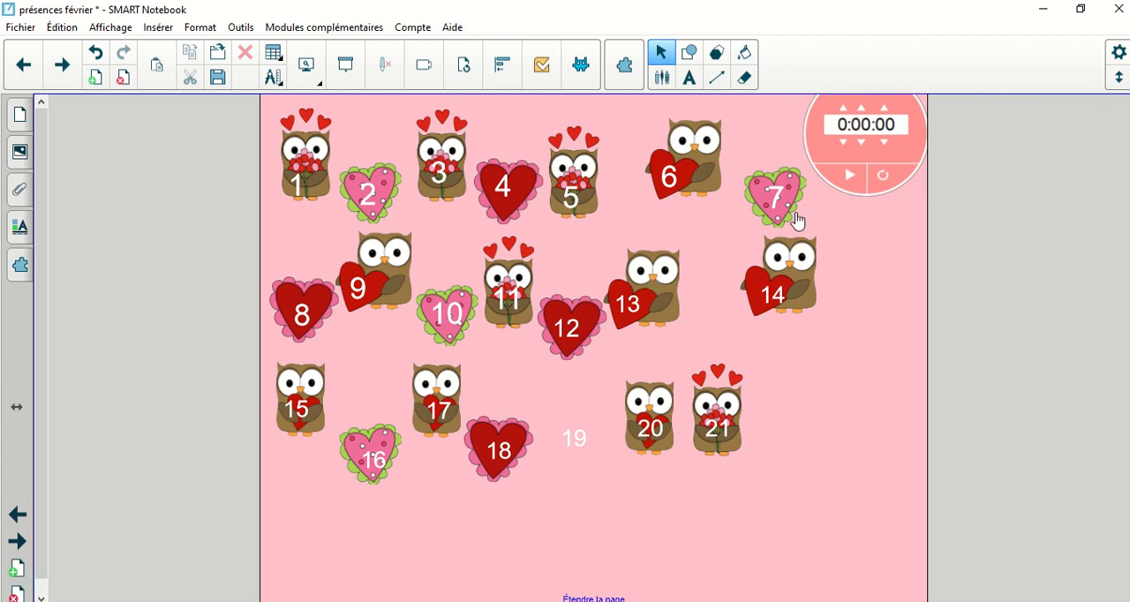
Step: Set the timer on the numbered owls page to 10 minutes and start the countdown
click(863, 109)
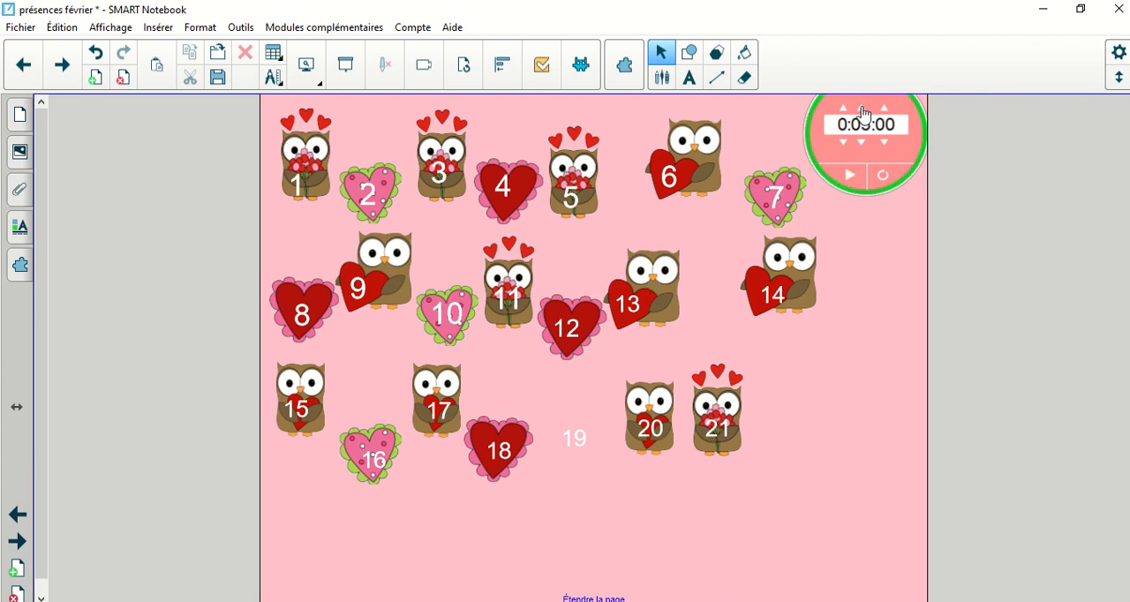
click(861, 109)
click(860, 110)
click(849, 176)
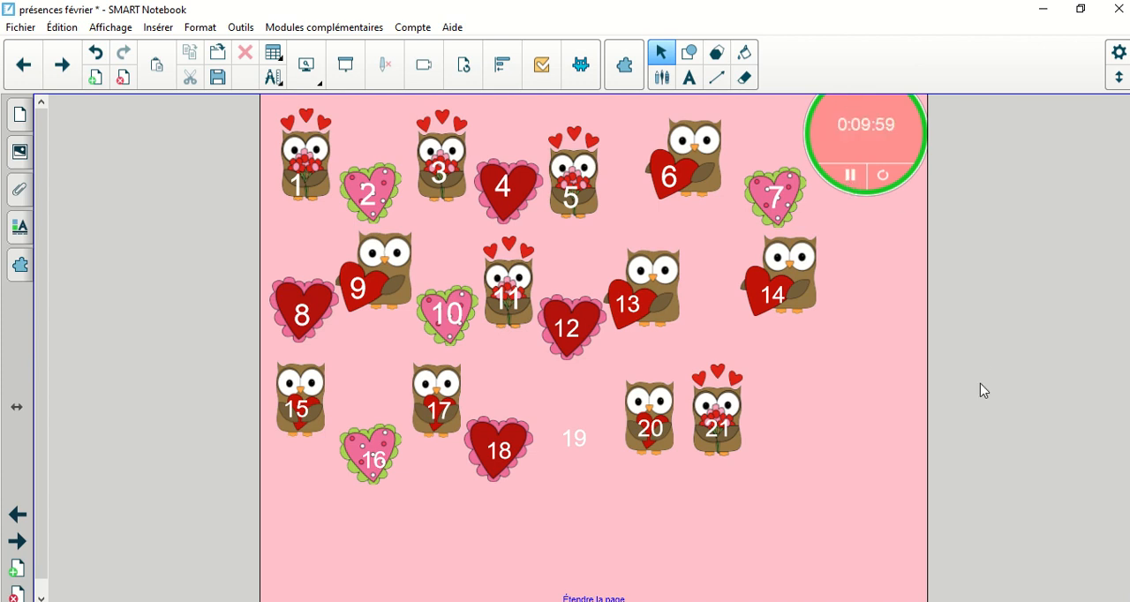
Step: Make the owls numbered 13 and 9 disappear
click(655, 283)
click(392, 265)
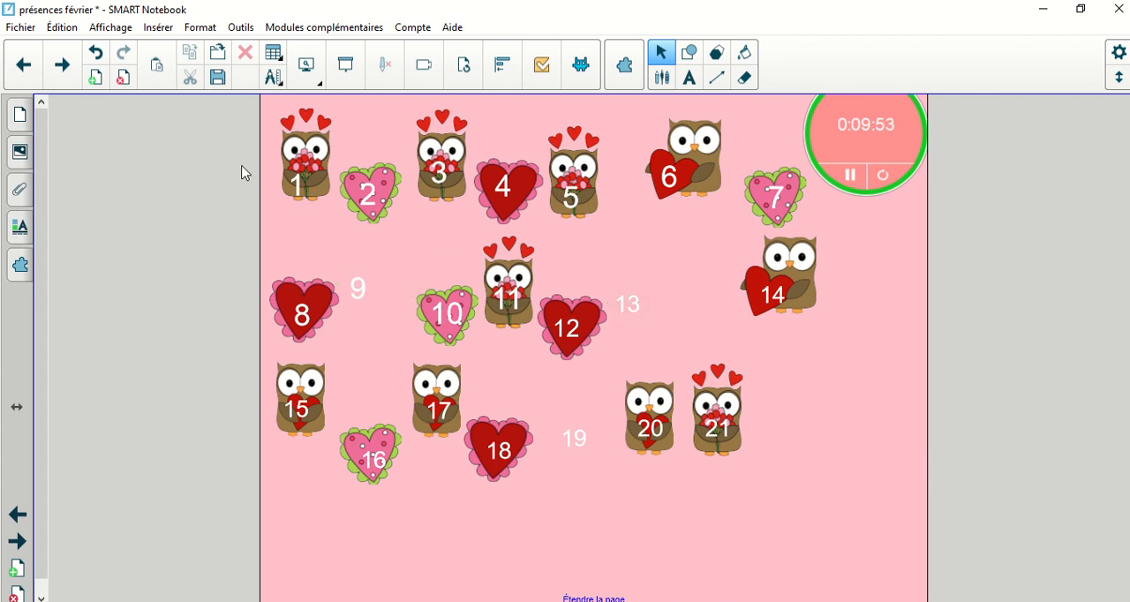
Step: Make the cat numbered 12 disappear on the red animals page and the penguin numbered 20 disappear on the penguins page
click(62, 67)
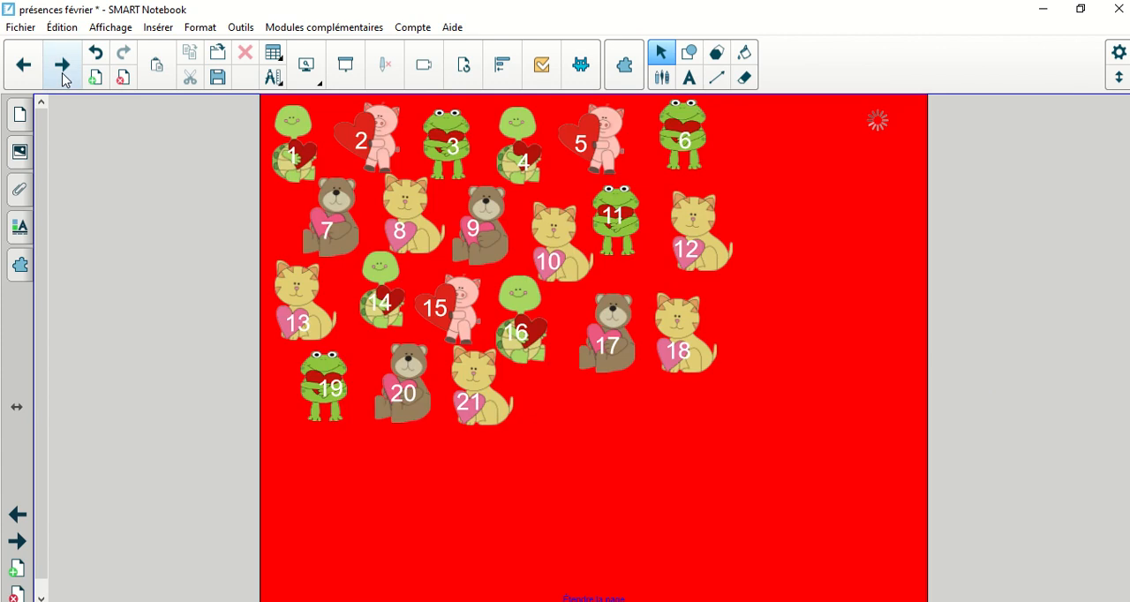
click(698, 231)
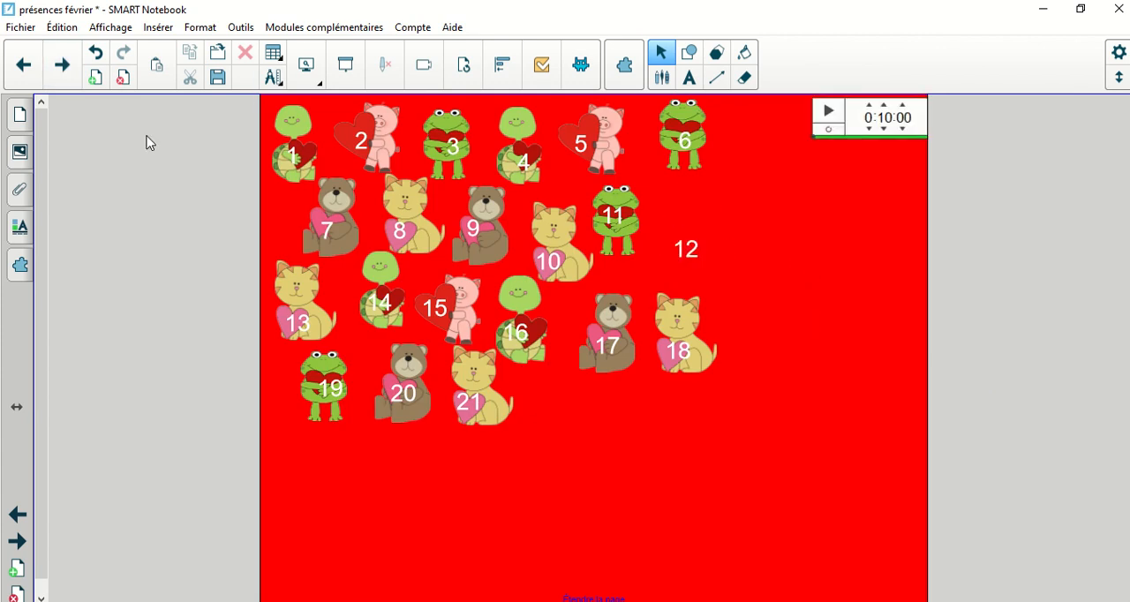
click(62, 70)
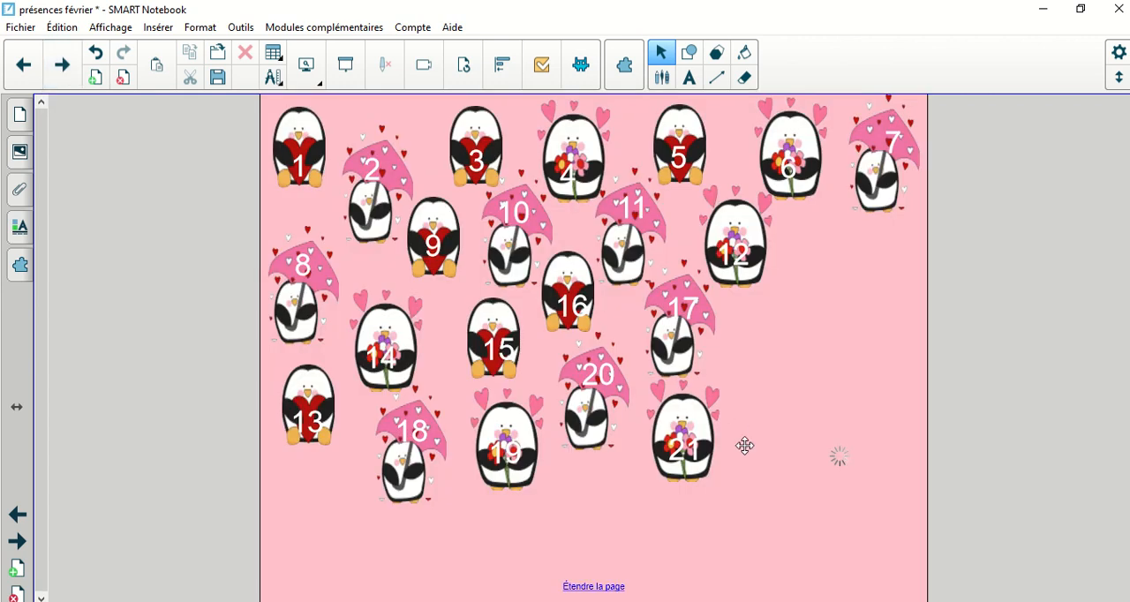
click(584, 425)
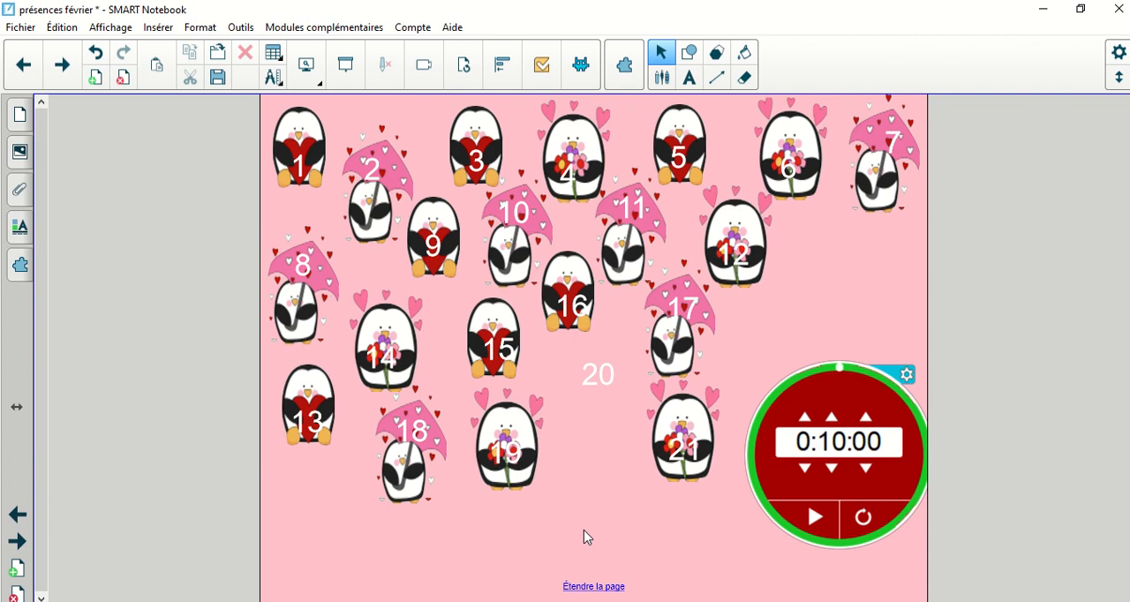
Step: Go to the page of numbered bees and unlock the beehive
click(64, 65)
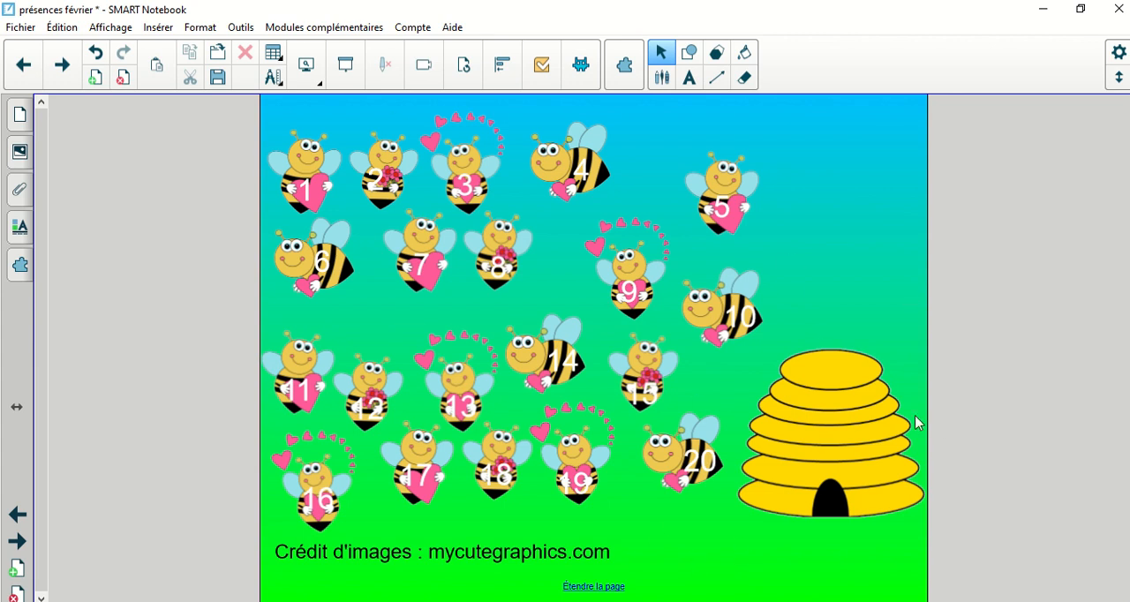
click(838, 426)
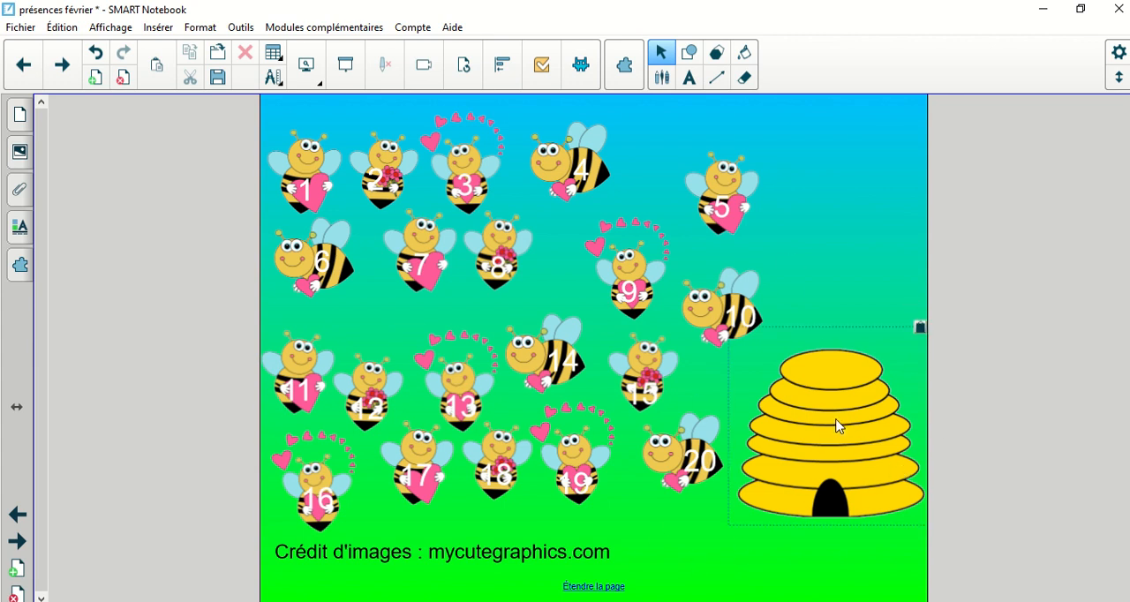
click(920, 328)
click(907, 337)
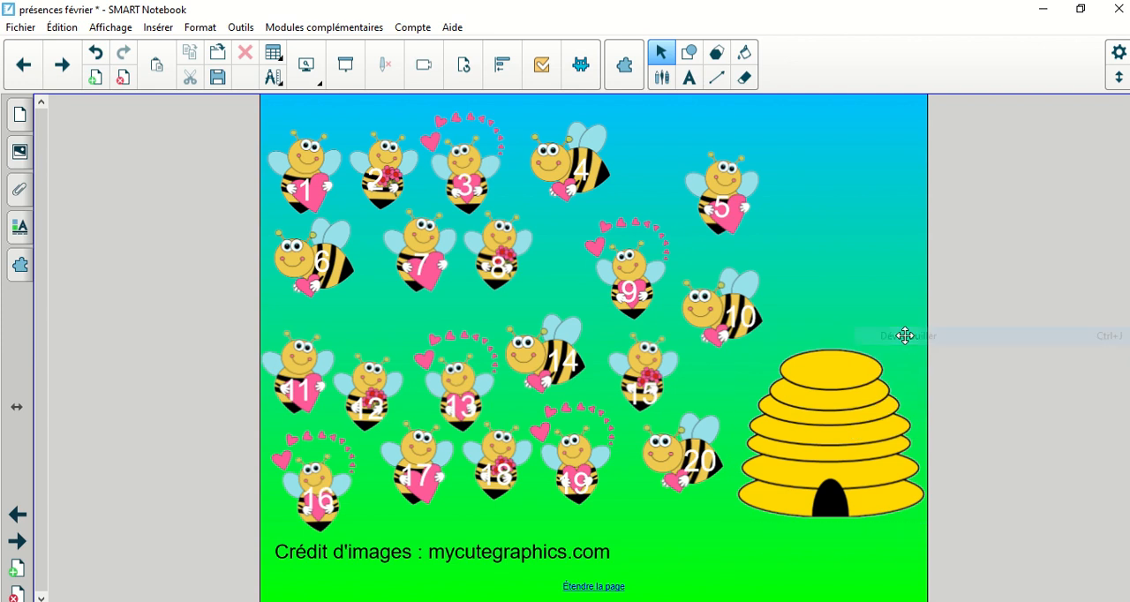
Step: Open the Créateur d'activité for the beehive, turn off Masquer automatiquement and clear the hive's existing activity properties
click(827, 395)
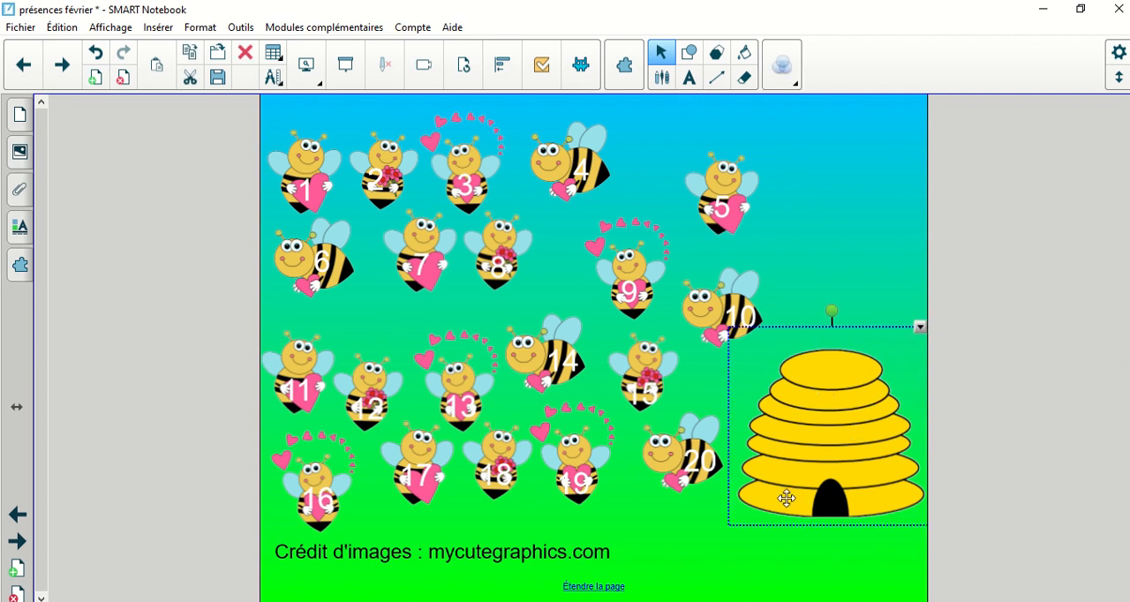
click(20, 267)
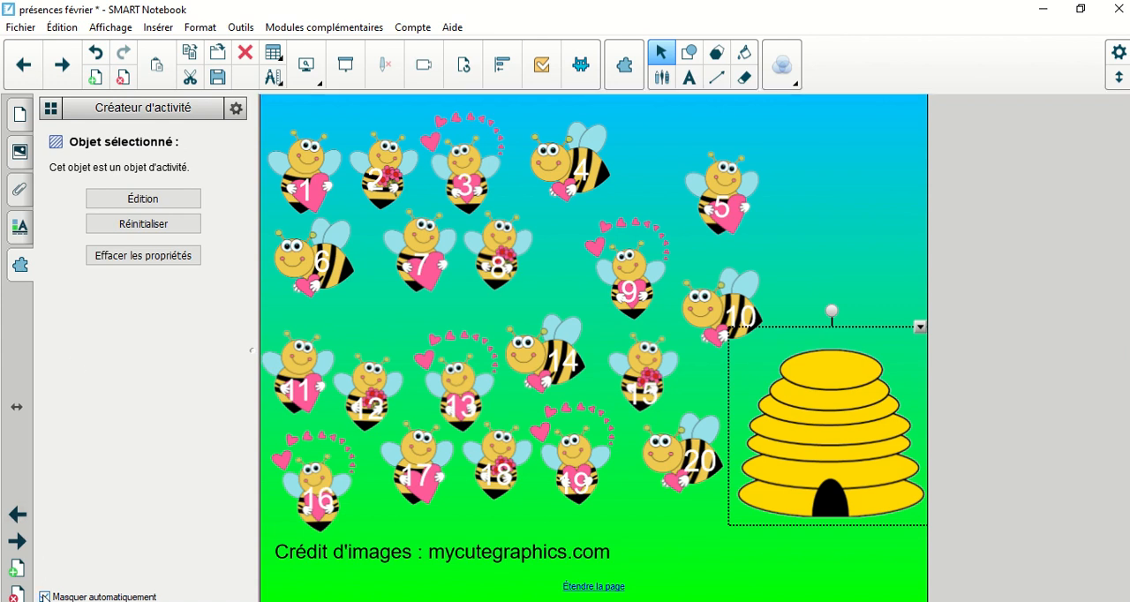
click(44, 597)
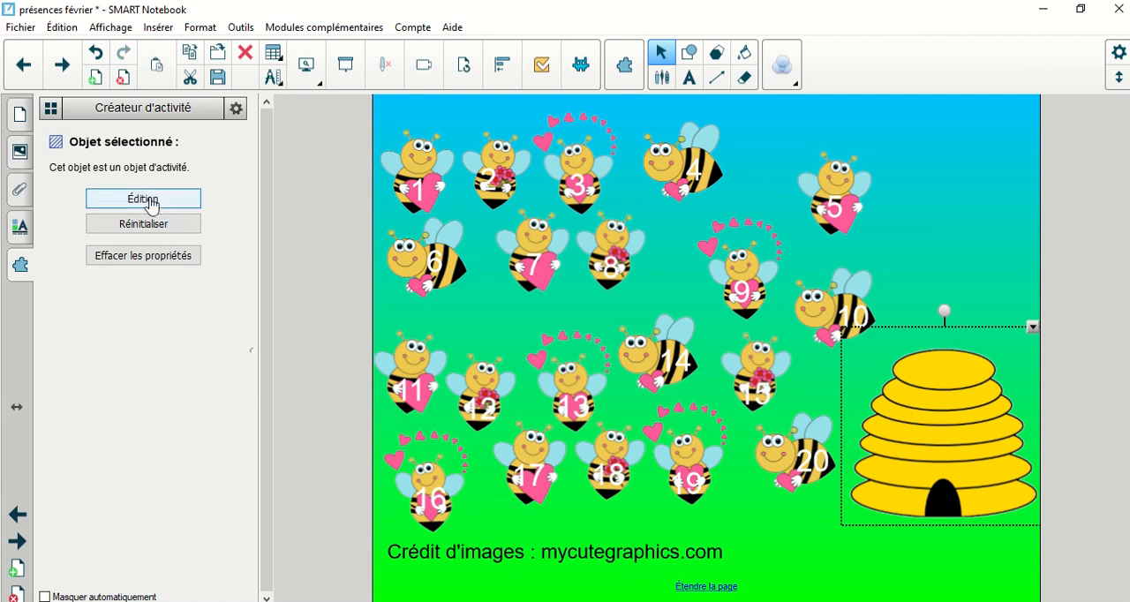
click(140, 267)
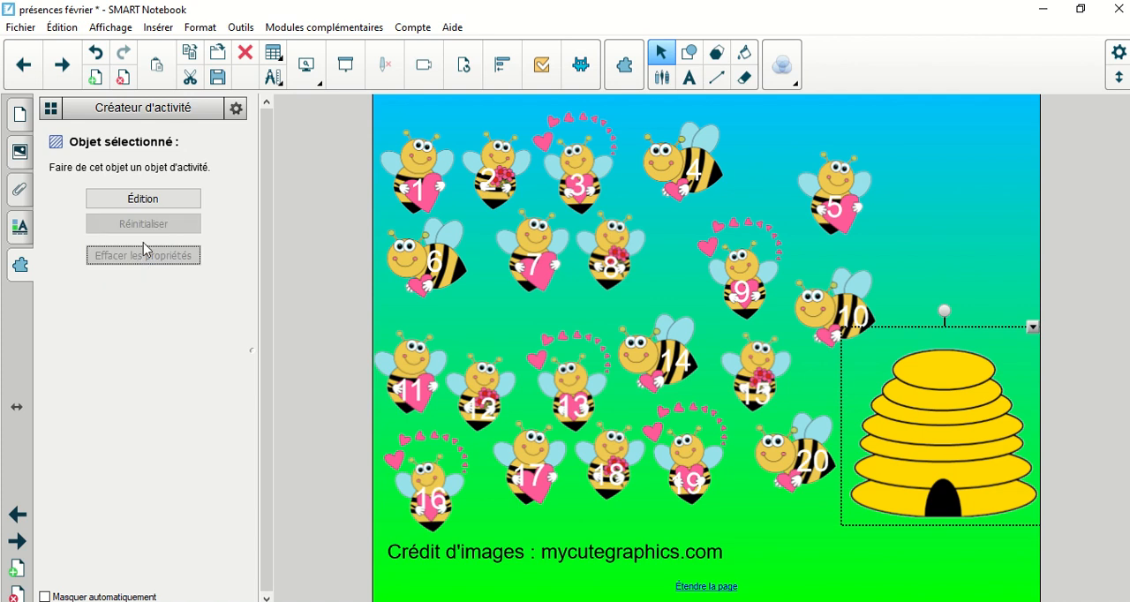
Step: Start editing the beehive's activity, unlock the image credit text and add it to the refused objects
click(141, 203)
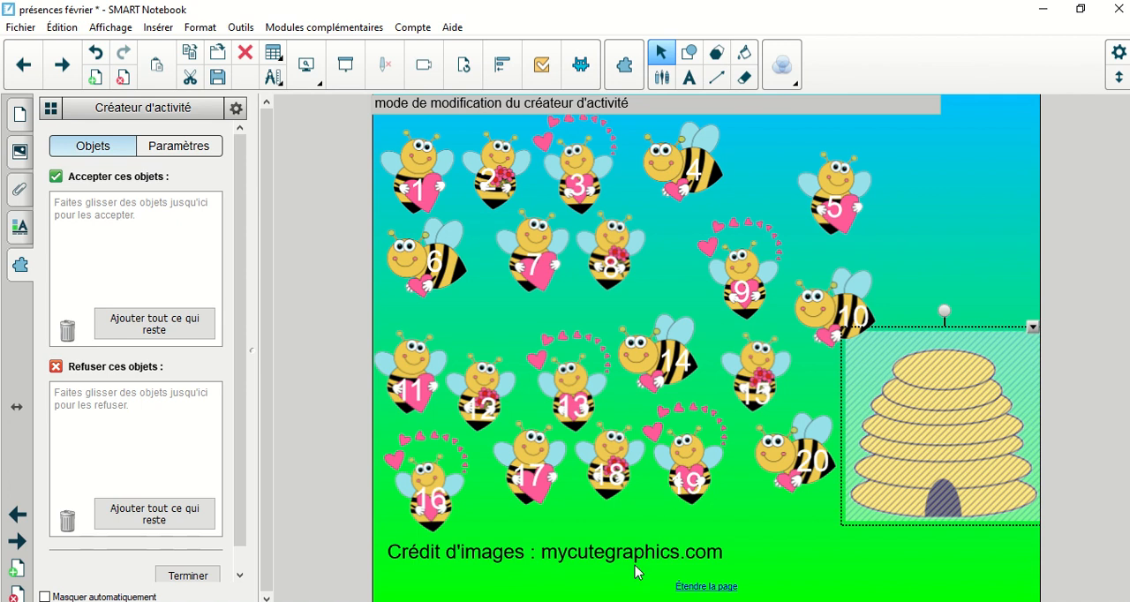
drag(604, 558, 536, 549)
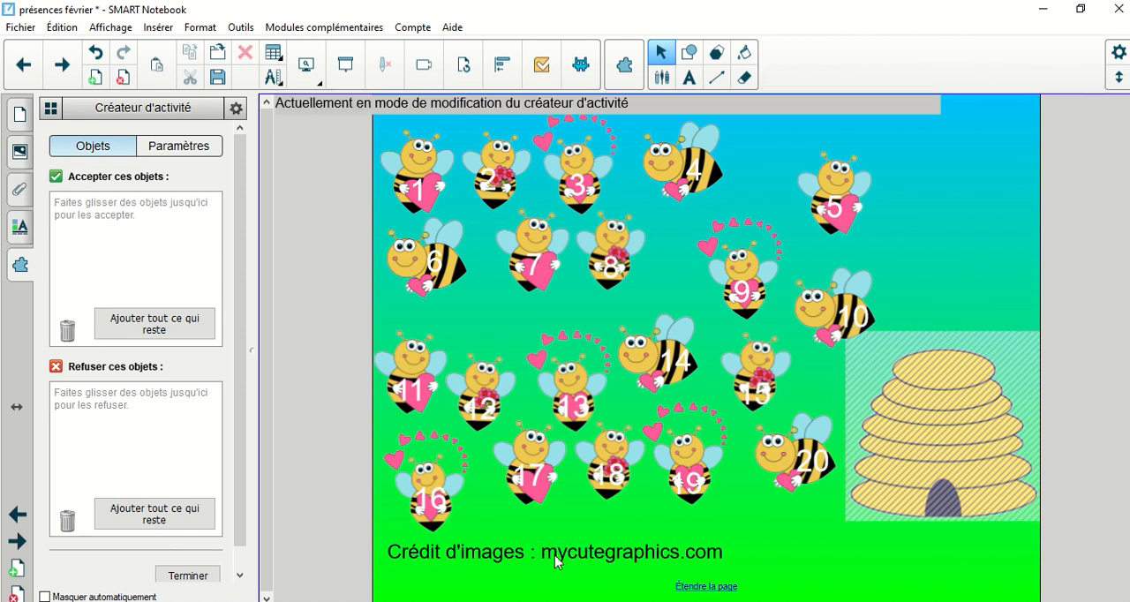
right_click(554, 556)
click(601, 452)
mouse_move(550, 551)
mouse_down()
mouse_move(482, 538)
mouse_move(263, 427)
mouse_move(143, 431)
mouse_up()
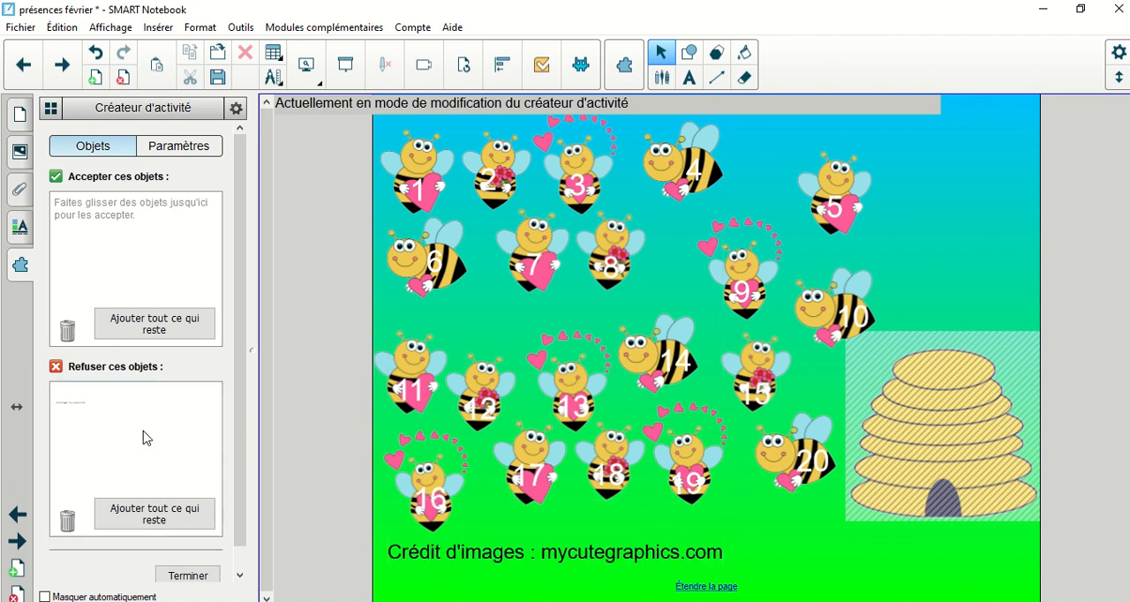
Step: Select all the locked objects on the page and unlock the bees together
drag(830, 516, 319, 124)
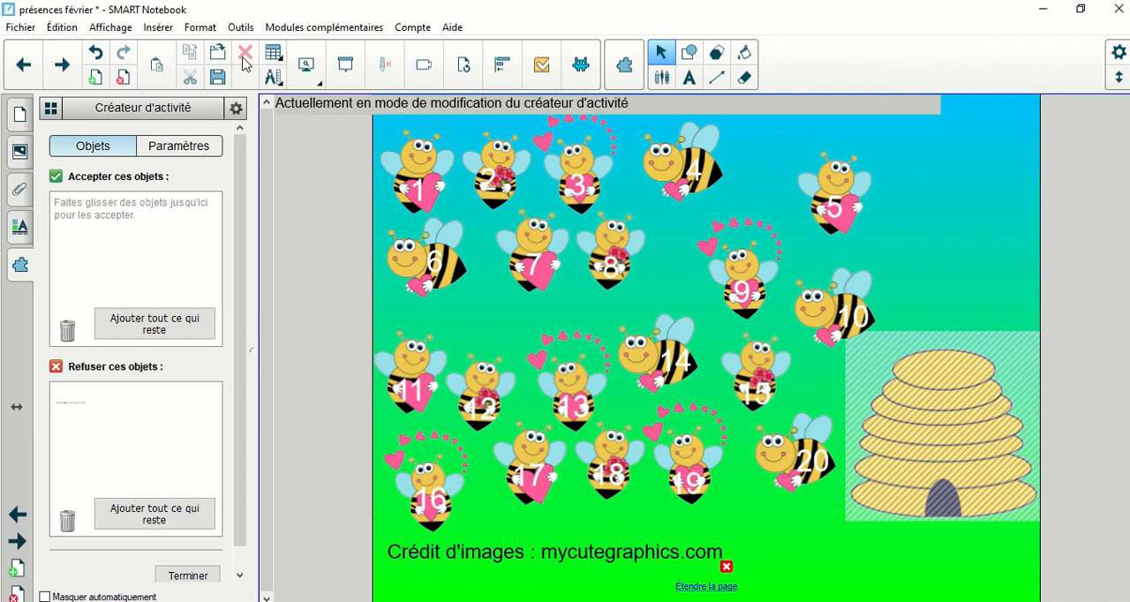
click(62, 28)
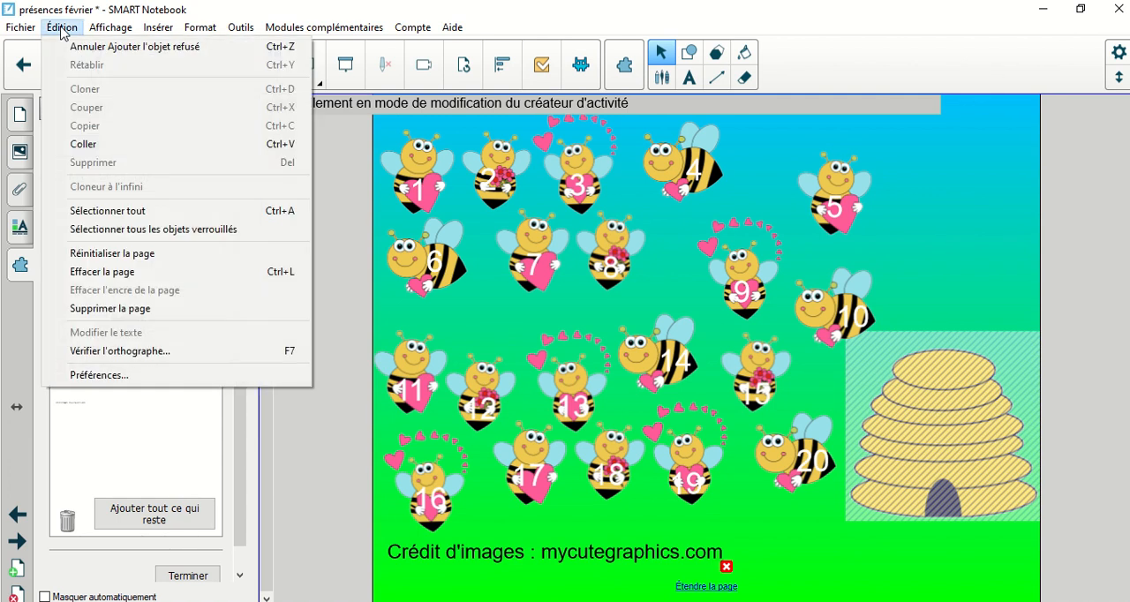
click(150, 233)
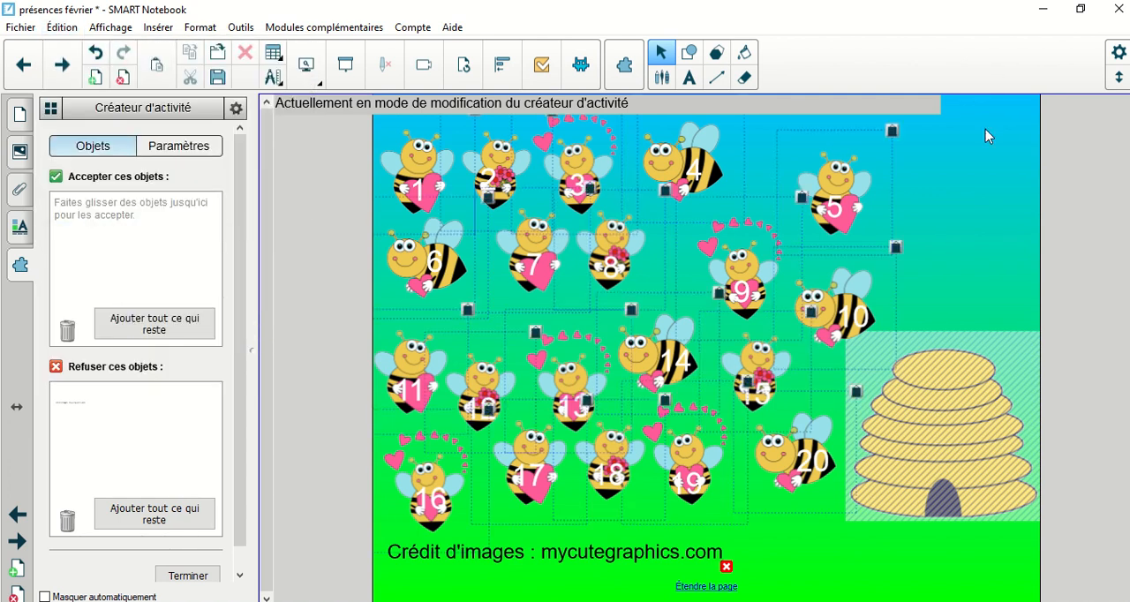
click(892, 133)
click(901, 143)
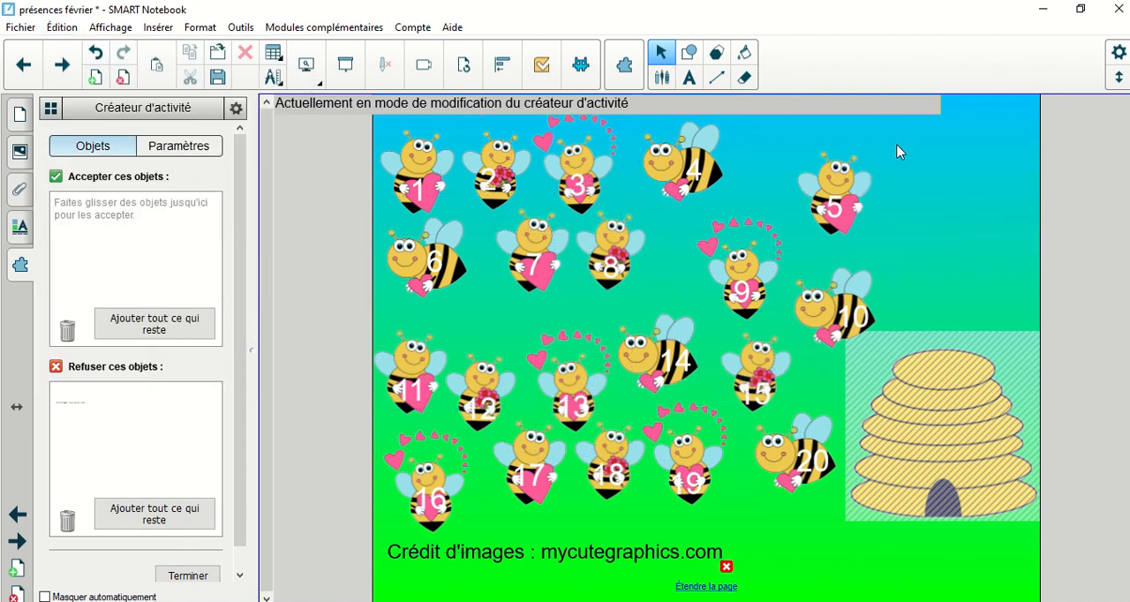
Step: Move the bee numbered 16 slightly up, then select all twenty bees and add them to the beehive's accepted objects
drag(388, 530, 399, 501)
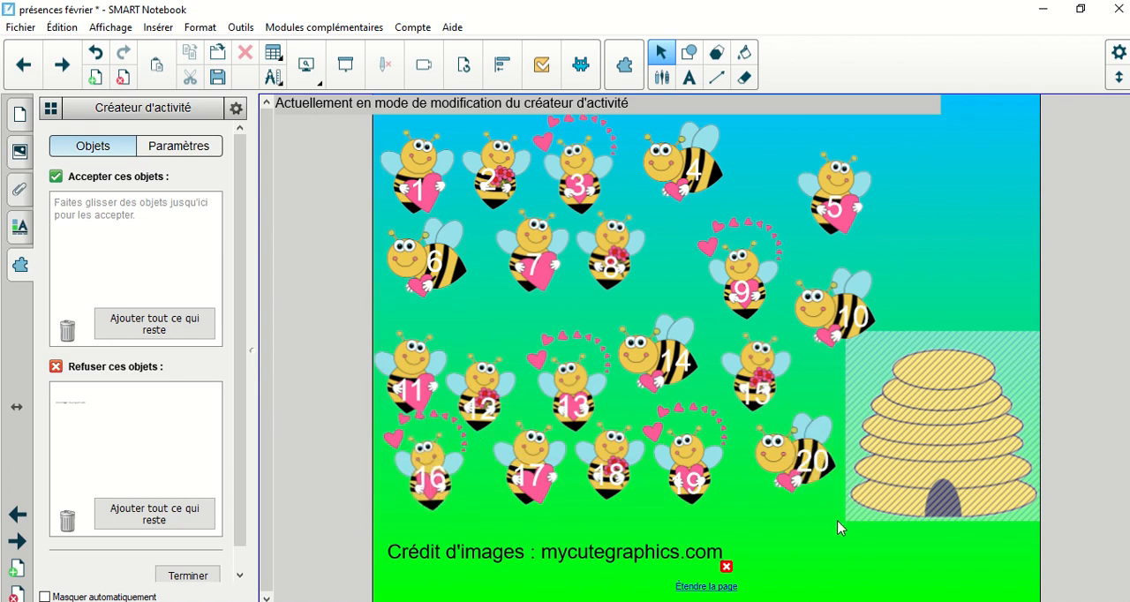
drag(822, 525, 380, 76)
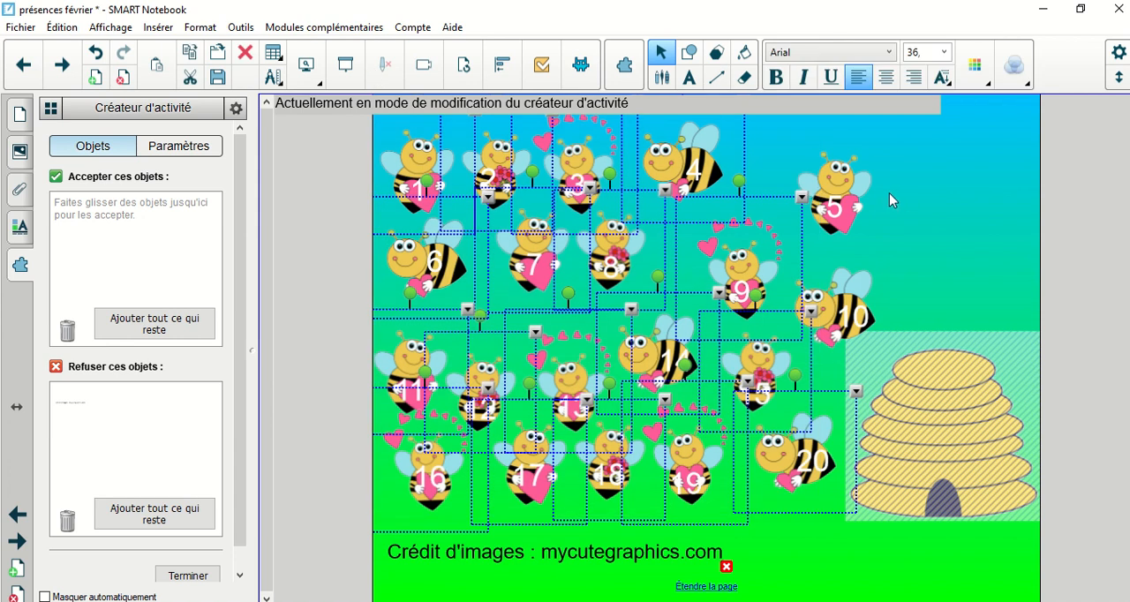
ctrl+click(853, 188)
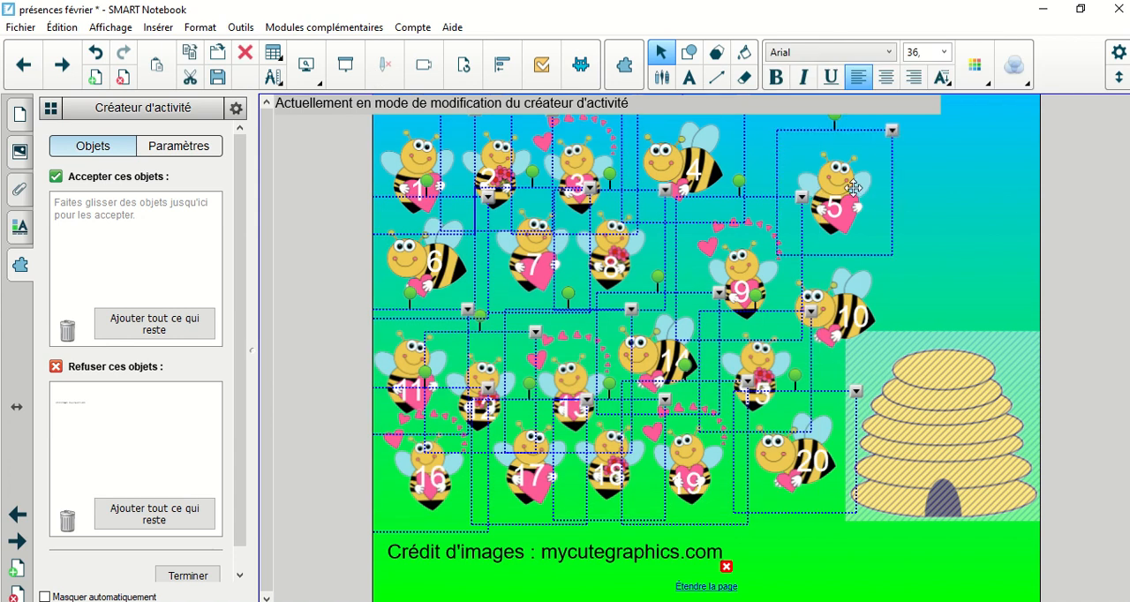
ctrl+click(850, 285)
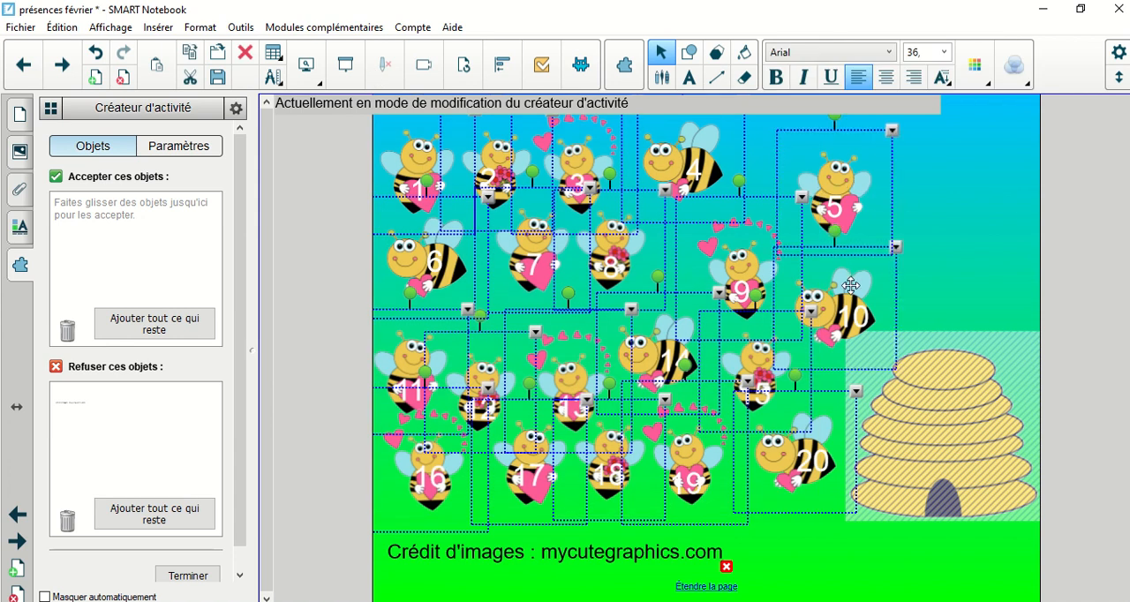
drag(855, 286, 148, 240)
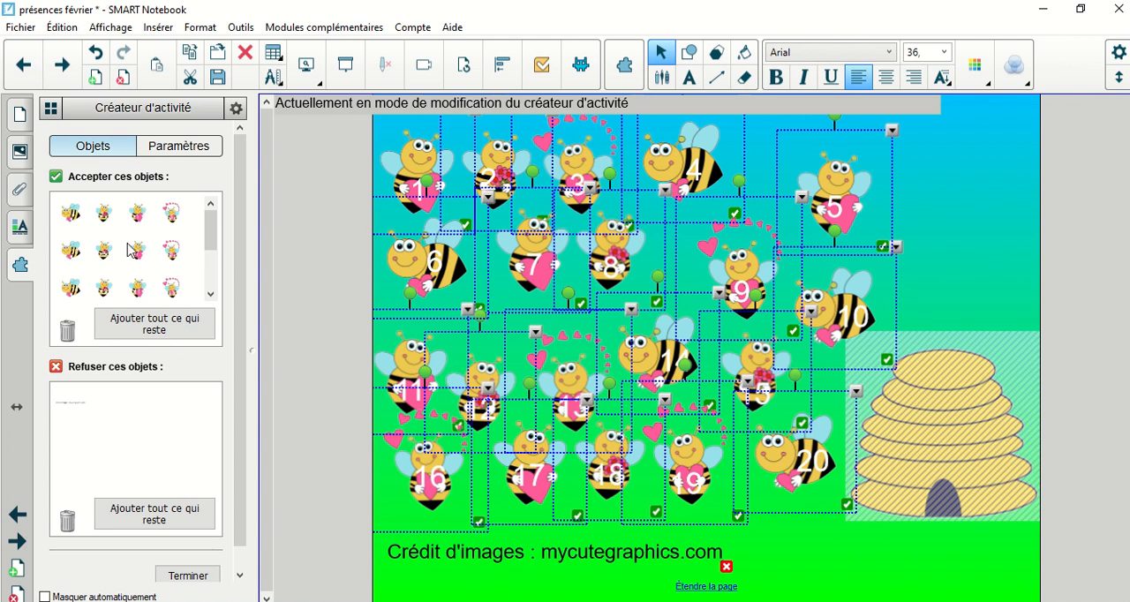
Step: Review the beehive's activity animations, finish editing the activity and set the lock of all the bees to Autoriser déplacement
click(187, 155)
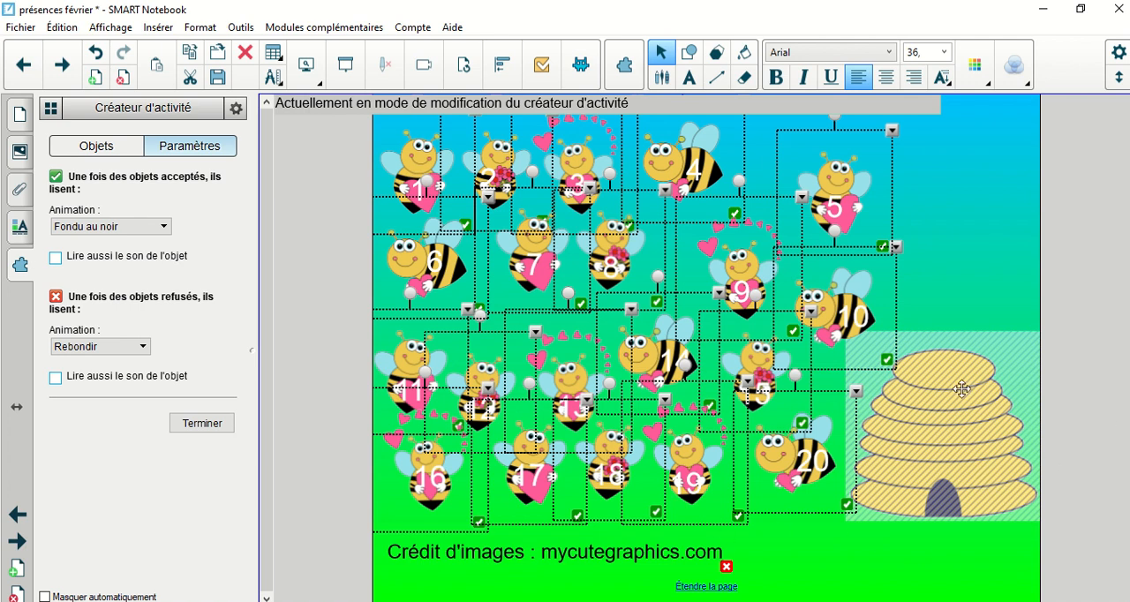
click(206, 425)
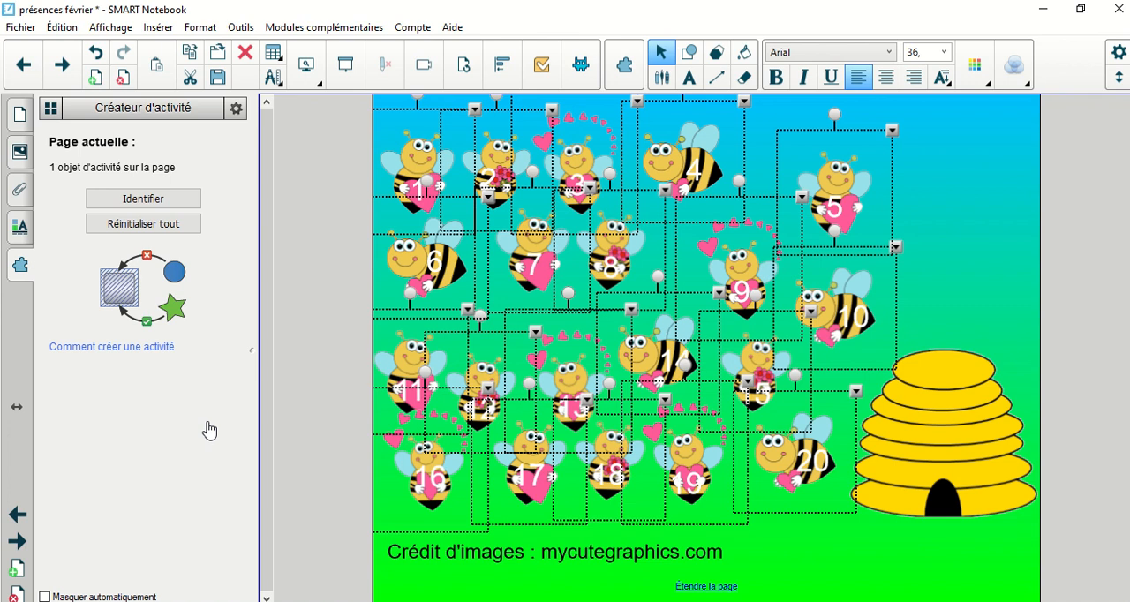
click(894, 133)
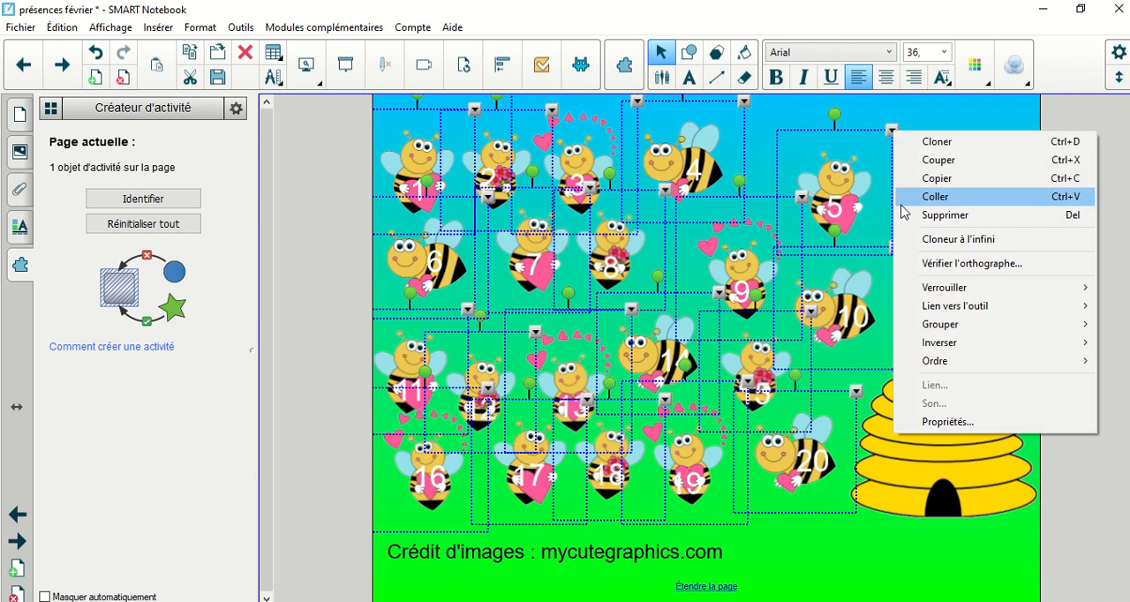
mouse_move(942, 293)
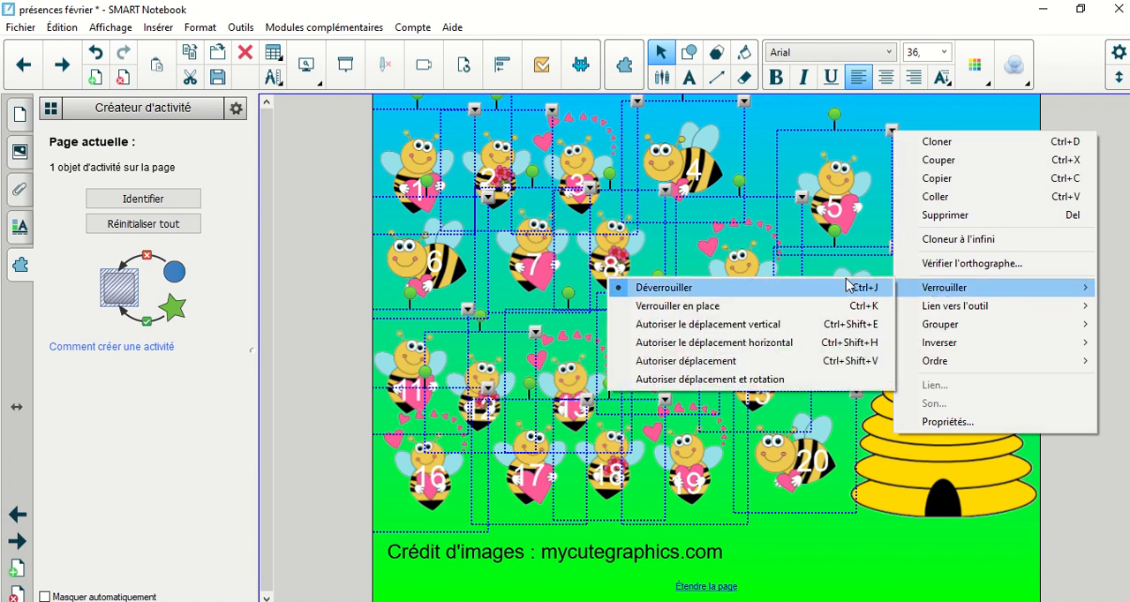
click(730, 362)
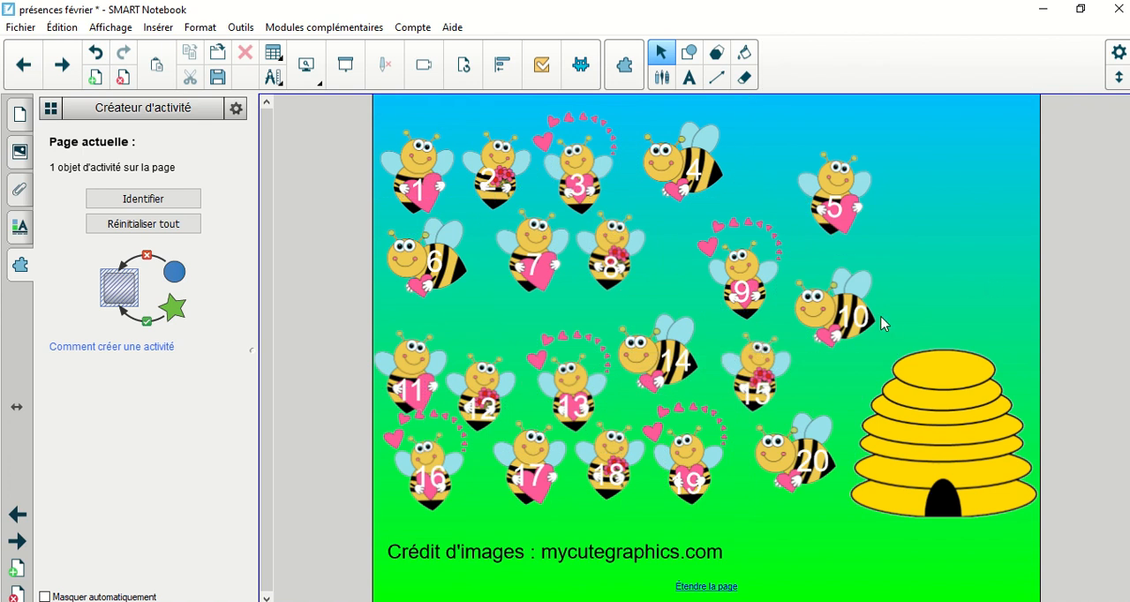
Step: Test the activity by moving the bees numbered 10, 20, 14 and 9 into the beehive
drag(823, 304, 938, 482)
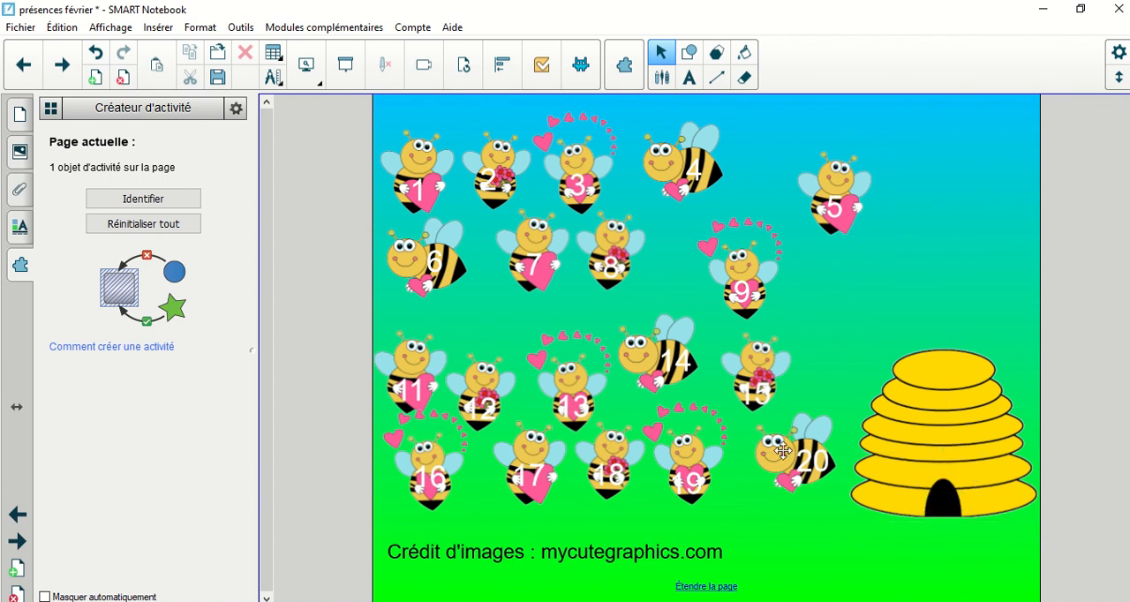
drag(787, 465, 935, 481)
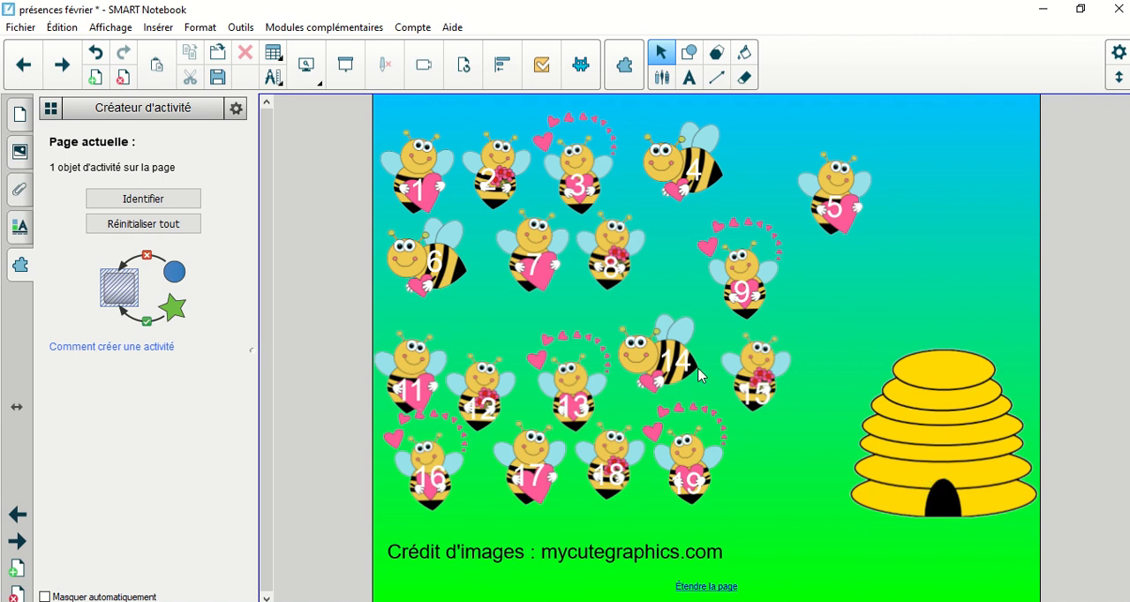
drag(658, 351, 965, 494)
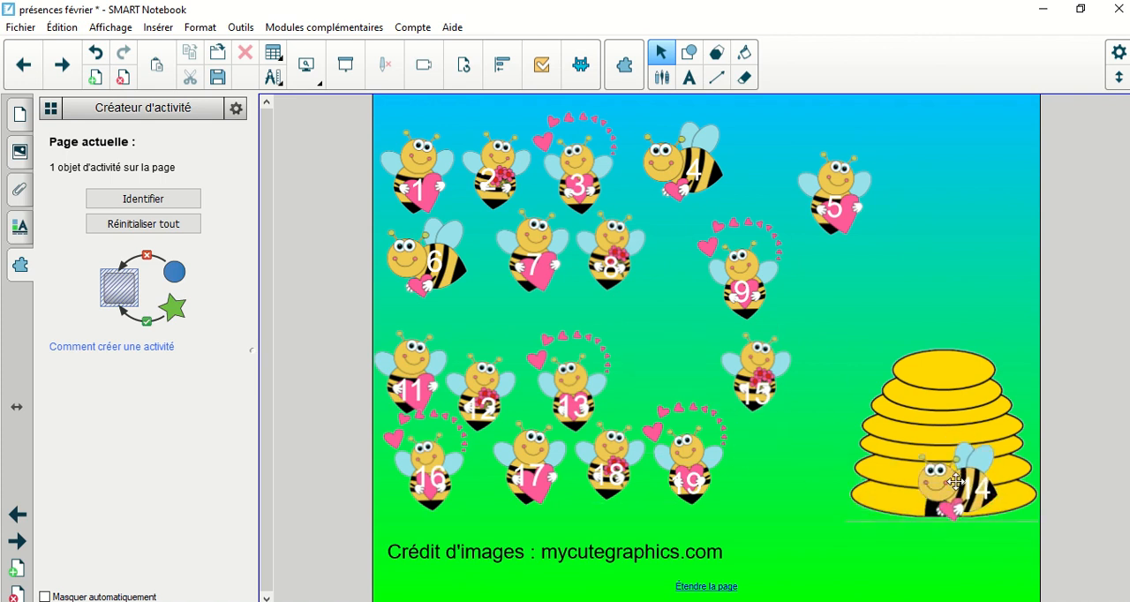
drag(723, 274, 954, 491)
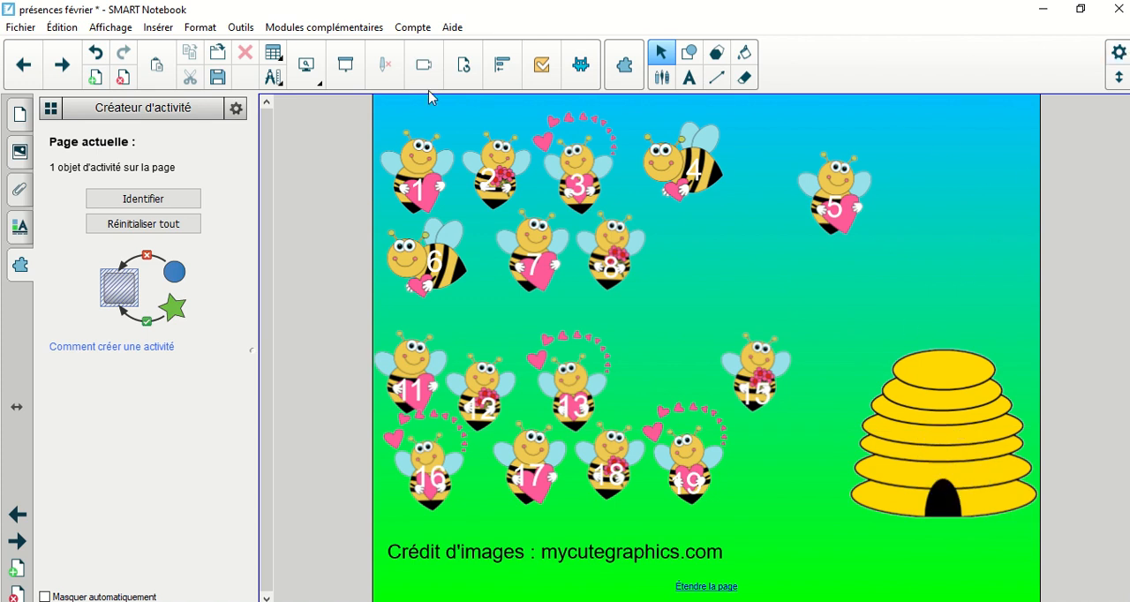
Step: Add the Chrono timer from the gallery above the beehive and set its style to Cercle
click(29, 150)
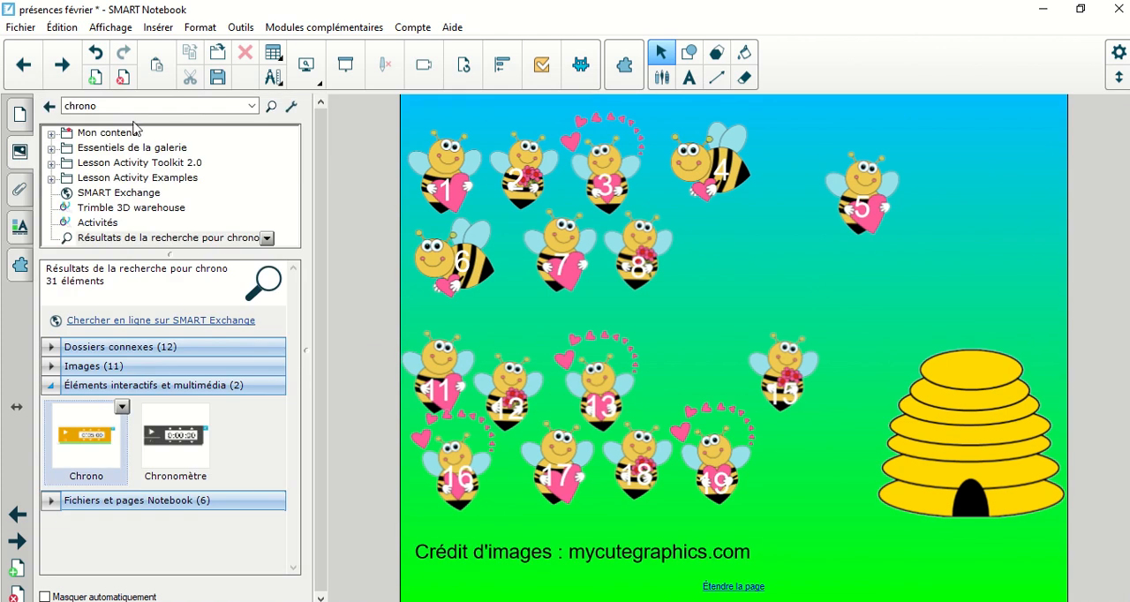
drag(85, 446, 985, 195)
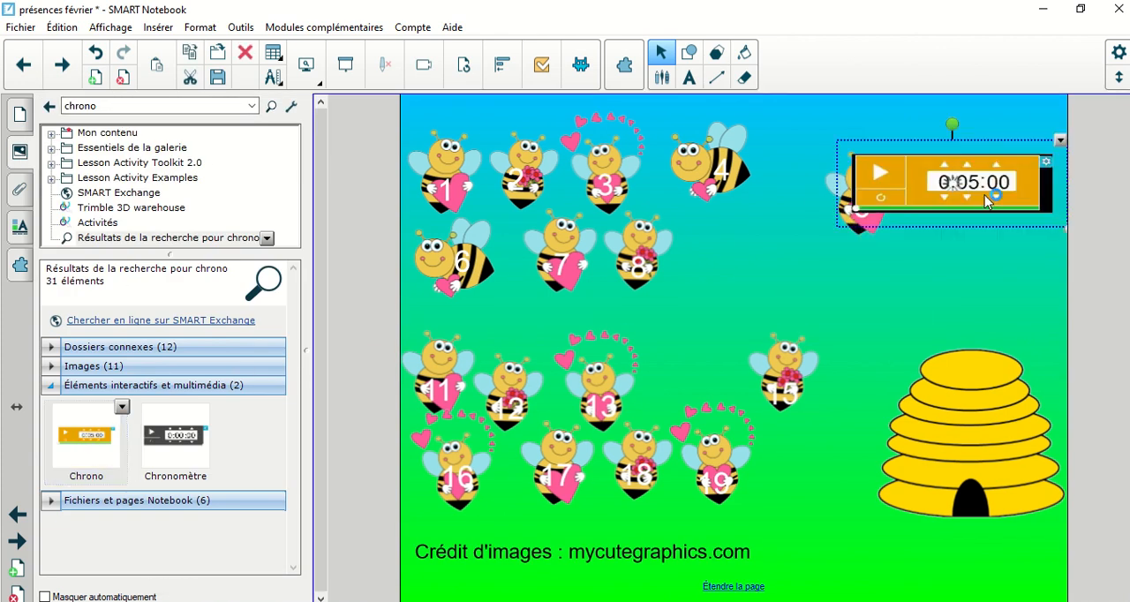
click(1056, 155)
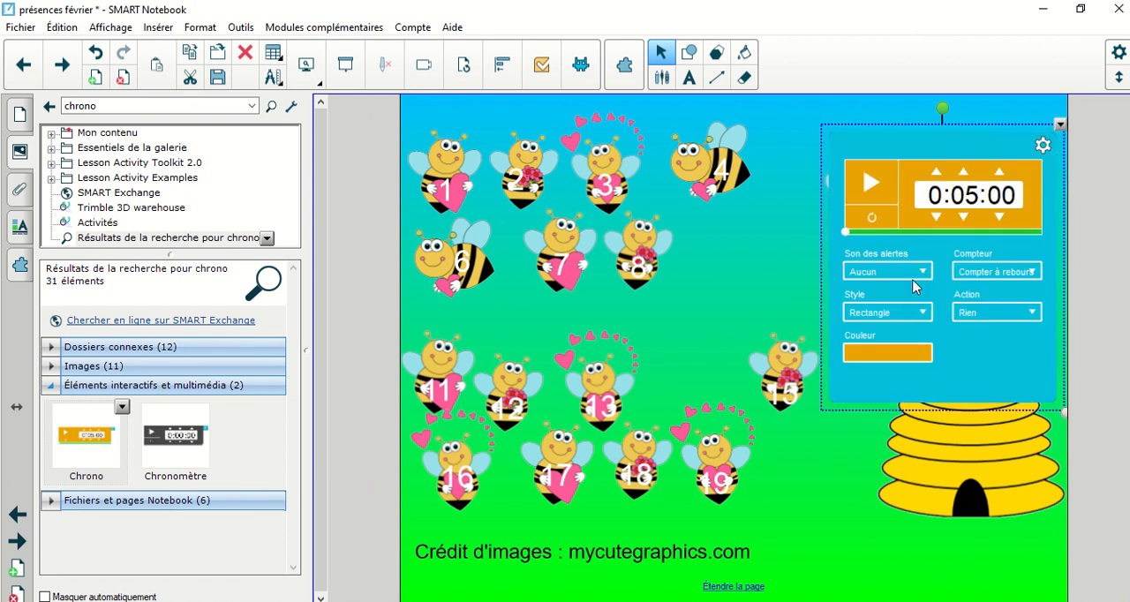
click(909, 314)
click(886, 336)
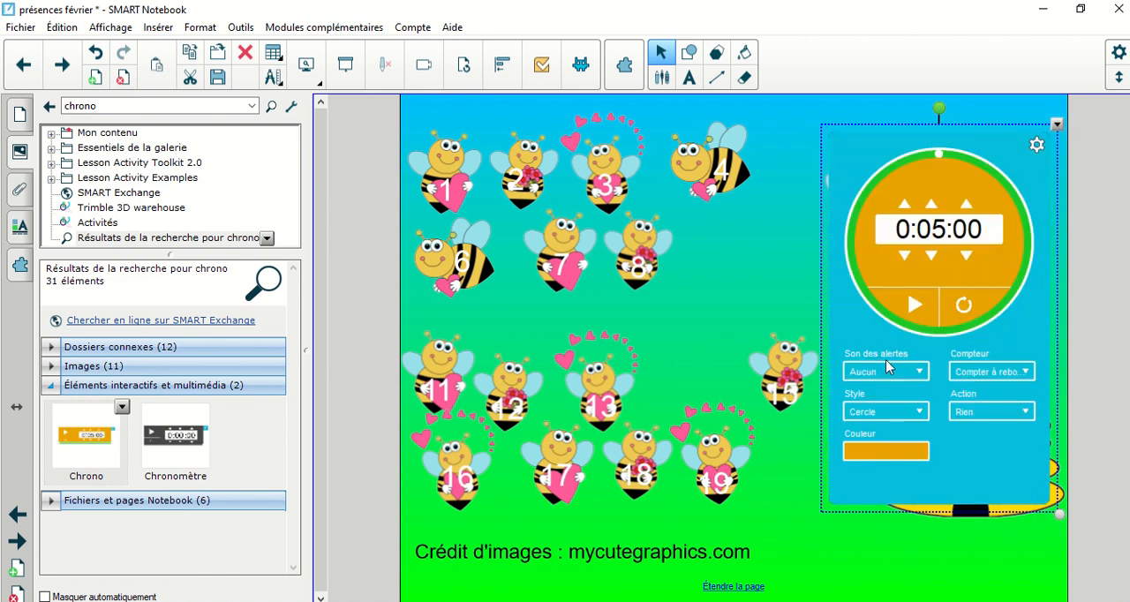
Step: Set the timer's alert sound to Cloche 3 and its end action to Page suivante
click(915, 373)
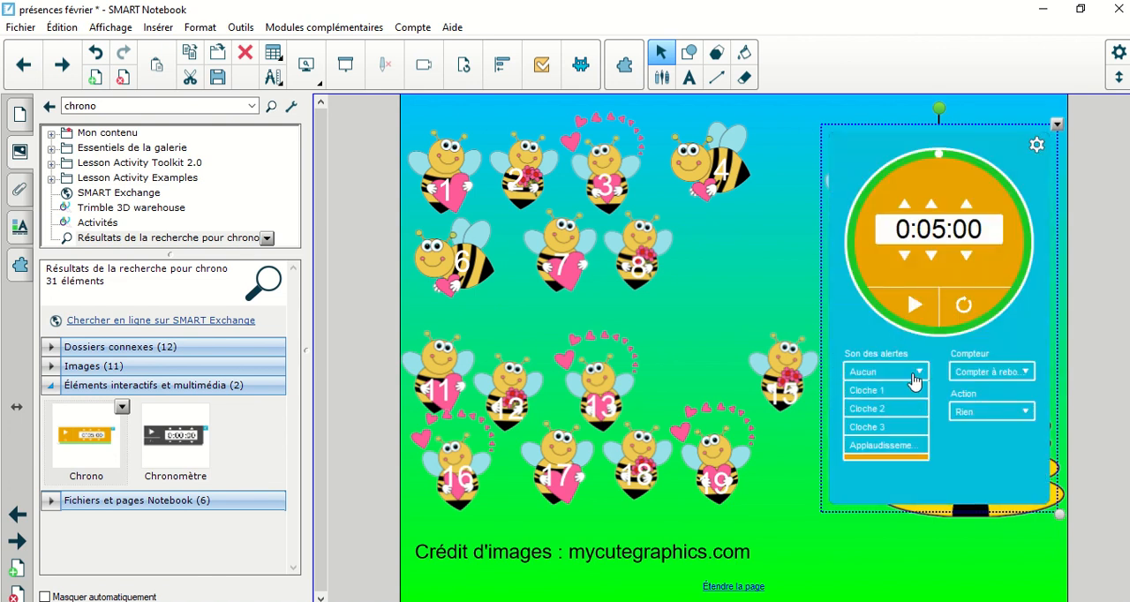
click(871, 430)
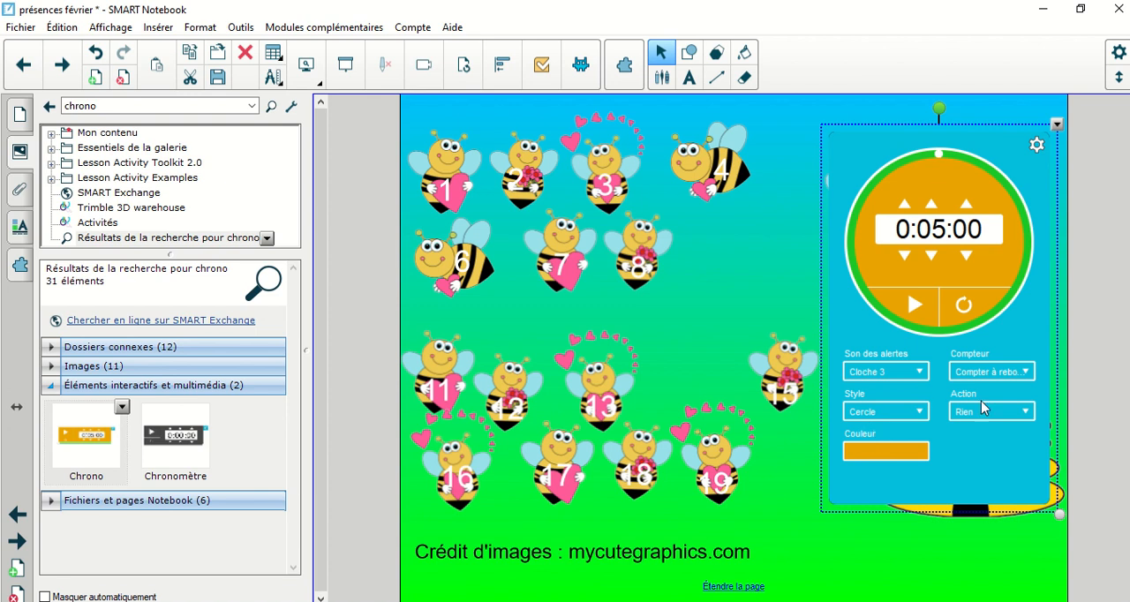
click(1026, 415)
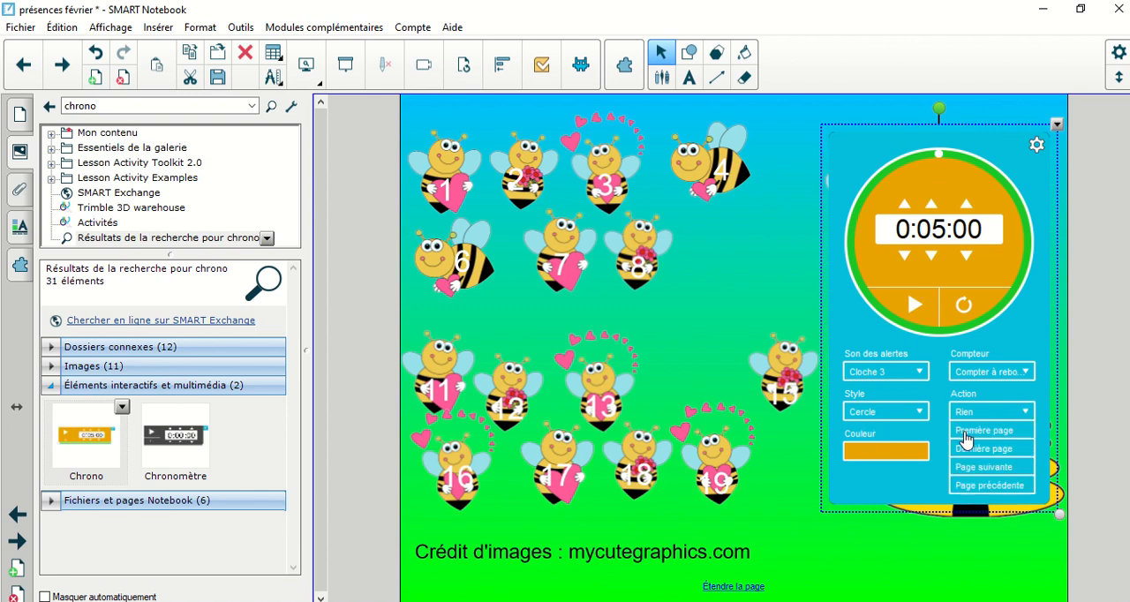
click(996, 473)
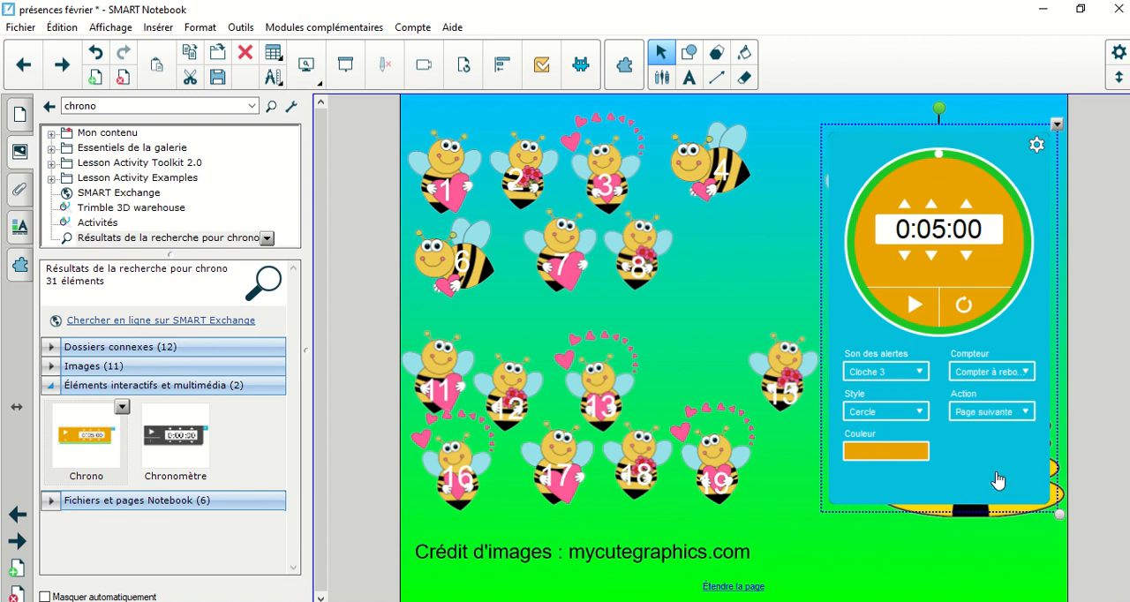
Step: Set the timer's countdown to 10 minutes and start it
click(932, 205)
click(932, 205)
click(931, 205)
click(914, 307)
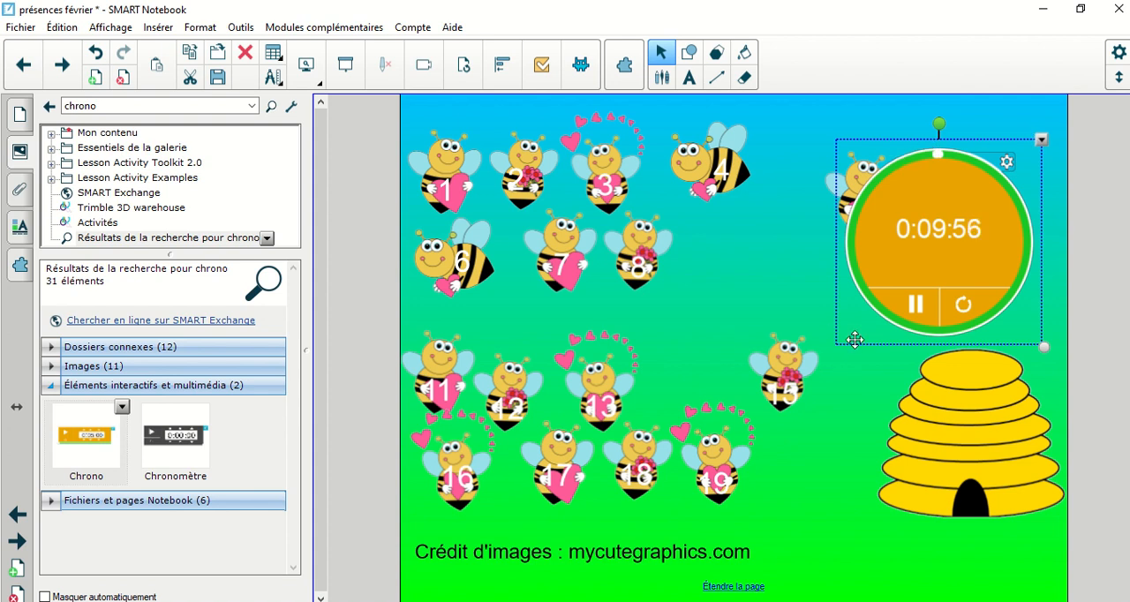
Step: Move the timer into the page's upper-right corner to uncover the bee numbered 5, and place that bee in the beehive
drag(855, 339, 898, 283)
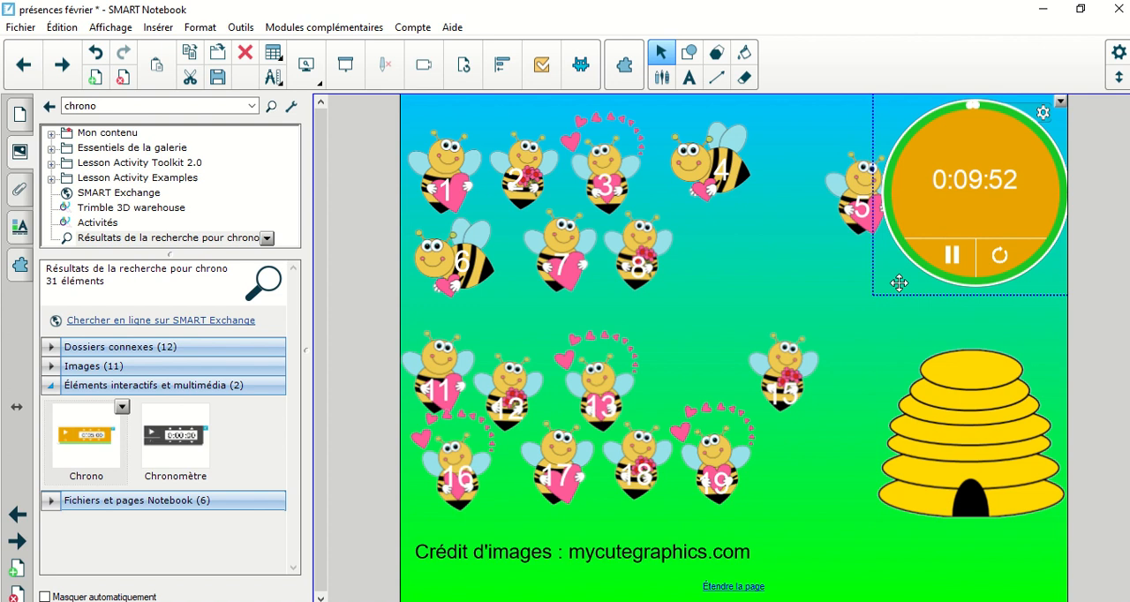
click(866, 328)
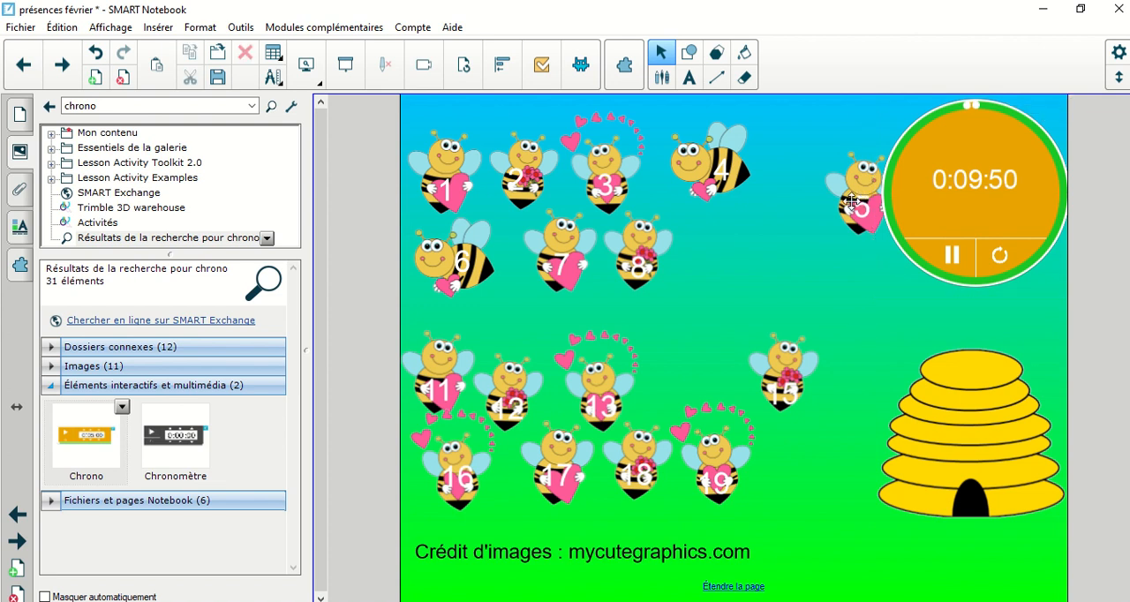
drag(852, 201, 971, 492)
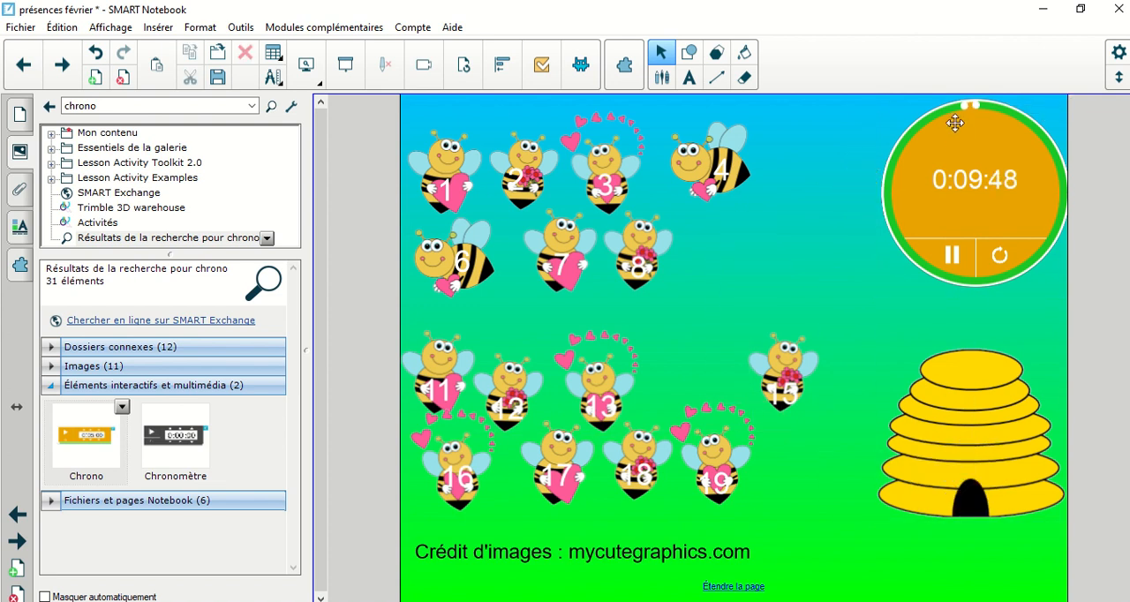
Step: Shorten the running countdown to about 5 seconds using the timer's circular dial
drag(962, 106, 1035, 267)
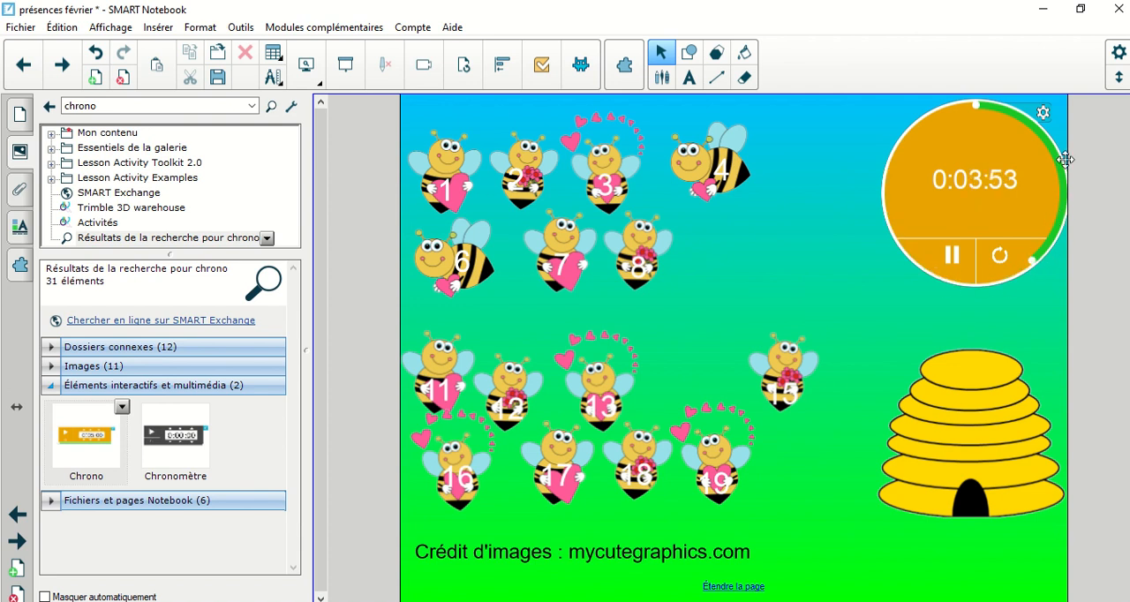
drag(1066, 159, 949, 82)
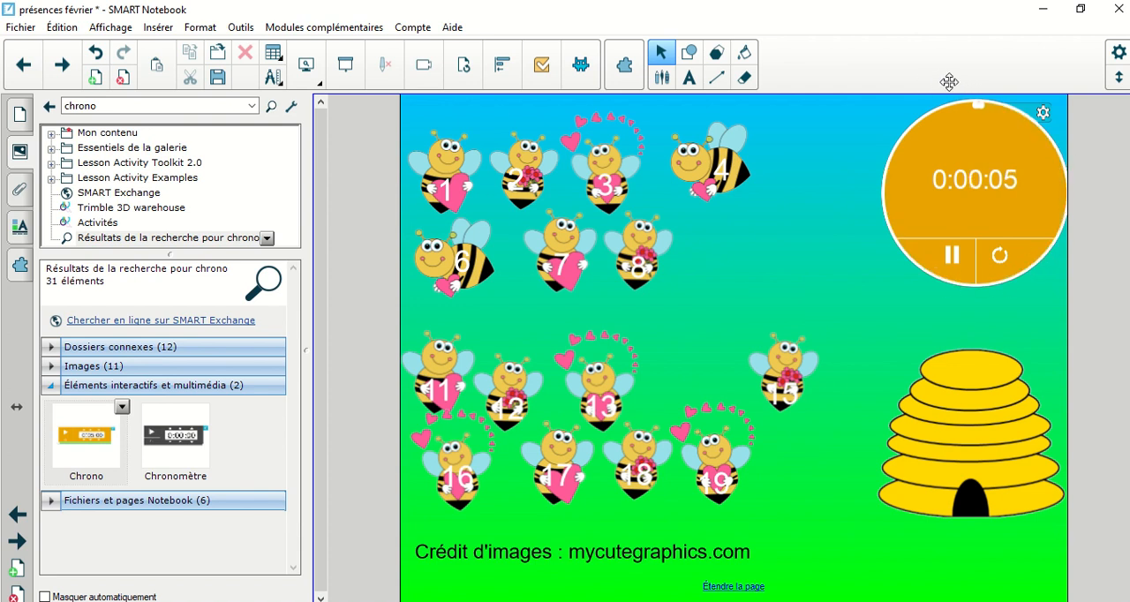